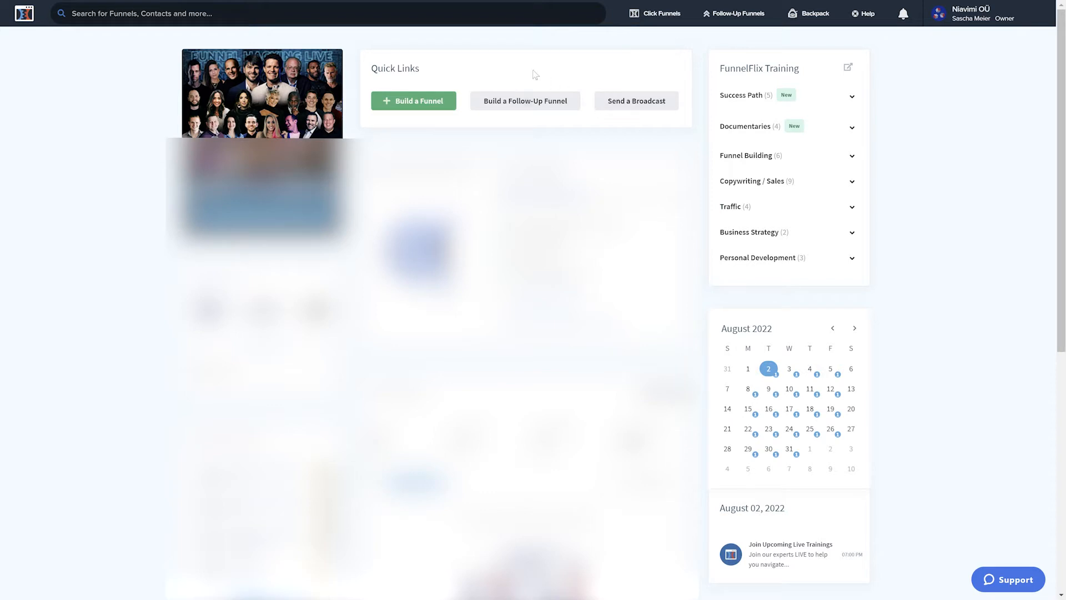
Step: Create an email optin funnel for collecting emails, named Example Funnel Tutorial
{"action": "left_click", "coordinate": [414, 101]}
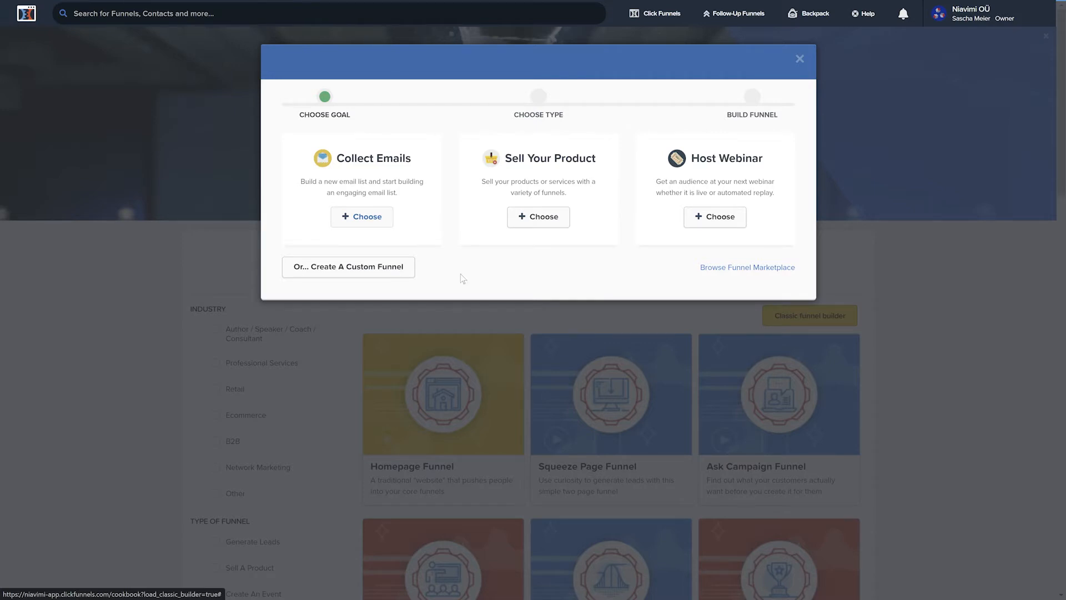
{"action": "left_click", "coordinate": [390, 187]}
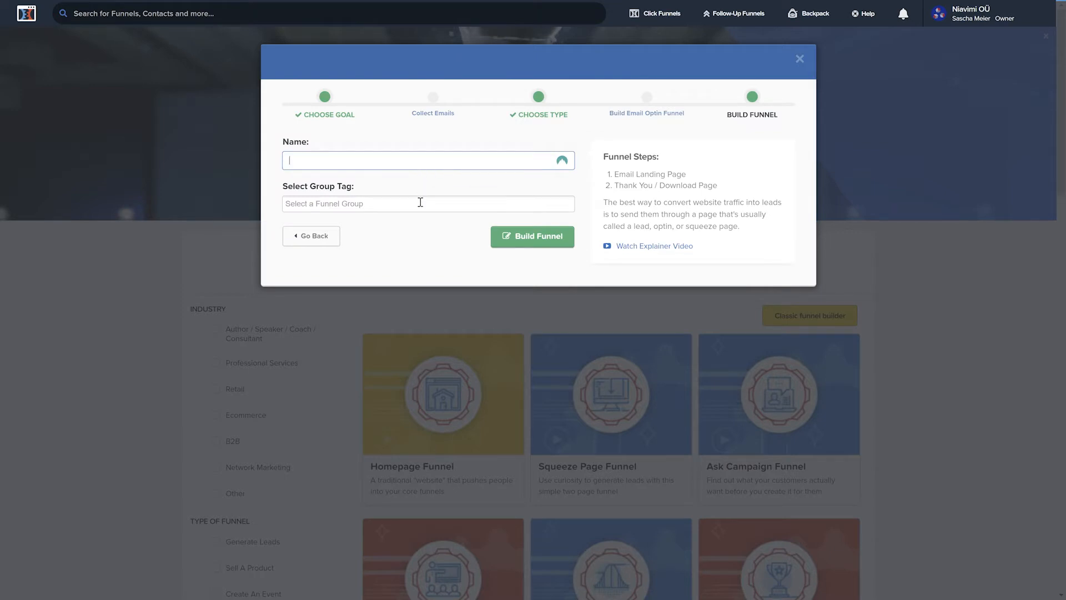
{"action": "type", "text": "Example Funnel Tutorial"}
{"action": "left_click", "coordinate": [532, 237]}
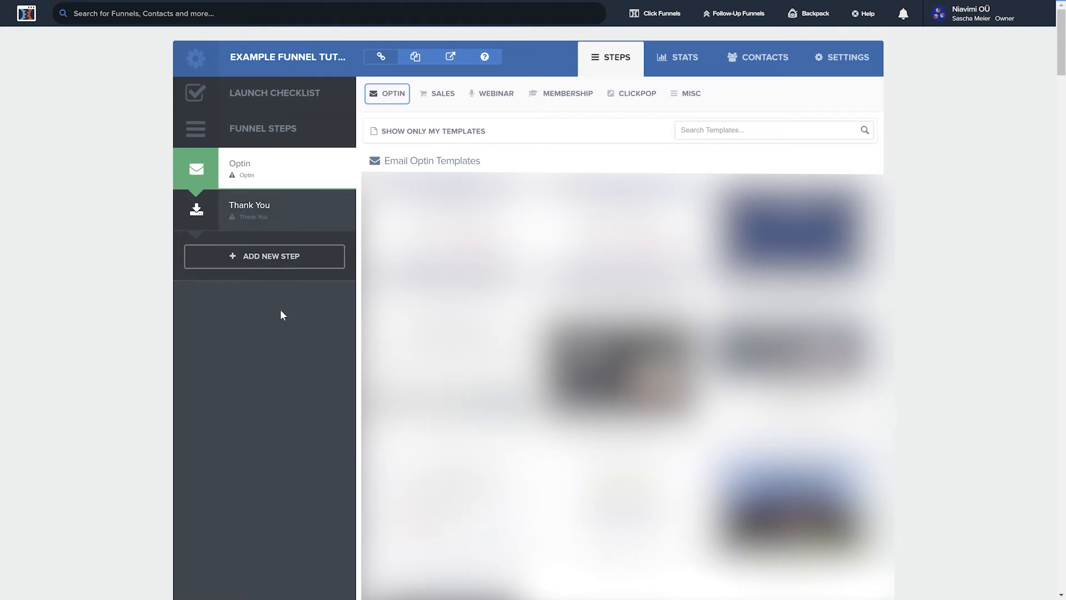
Step: Apply the Big Blur Optin template to the optin step and the Mother Funnel Squeeze Page - 9 template to the Thank You step
{"action": "scroll", "coordinate": [276, 315], "scroll_direction": "down", "scroll_amount": 8}
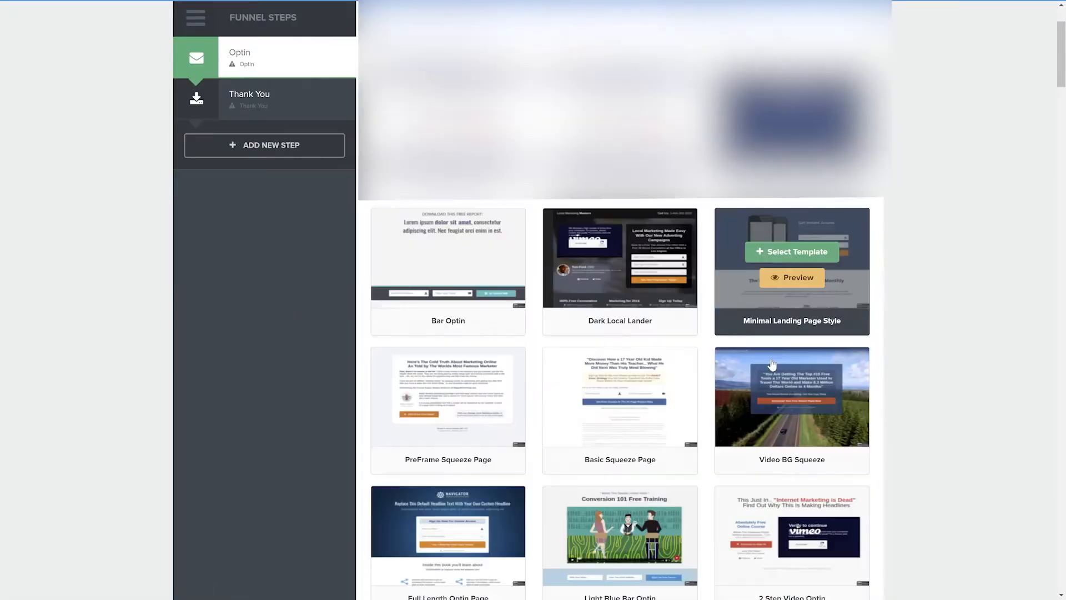
{"action": "scroll", "coordinate": [772, 364], "scroll_direction": "down", "scroll_amount": 5}
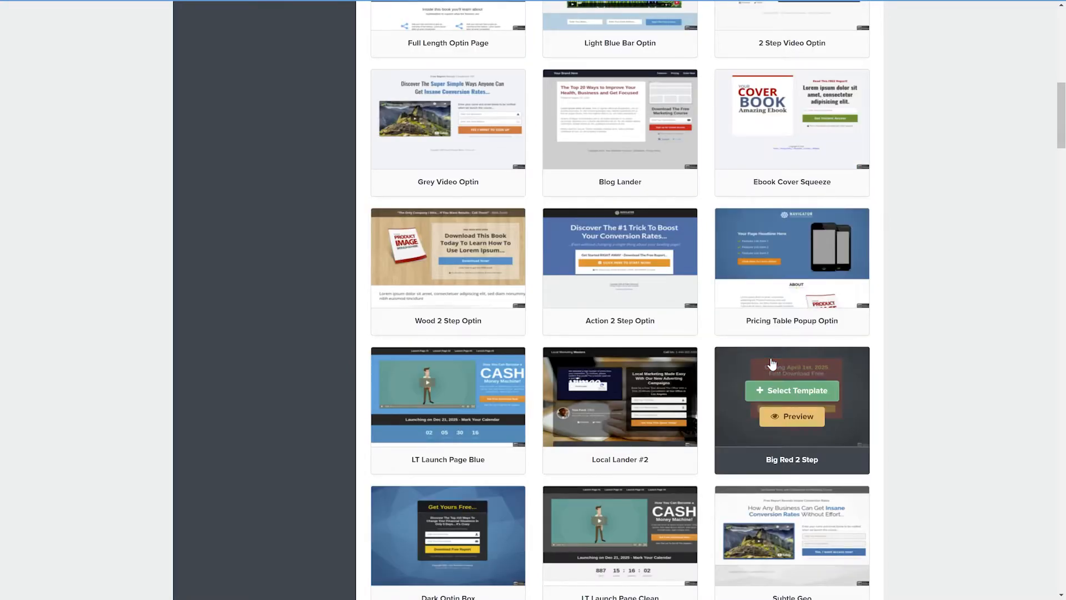
{"action": "scroll", "coordinate": [772, 363], "scroll_direction": "down", "scroll_amount": 1}
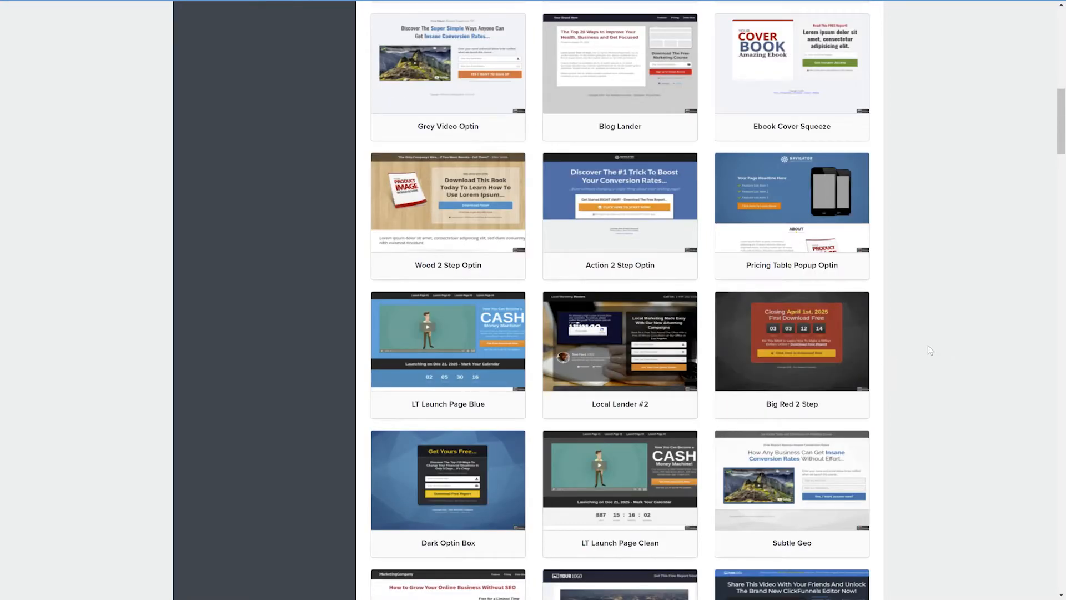
{"action": "scroll", "coordinate": [928, 344], "scroll_direction": "down", "scroll_amount": 9}
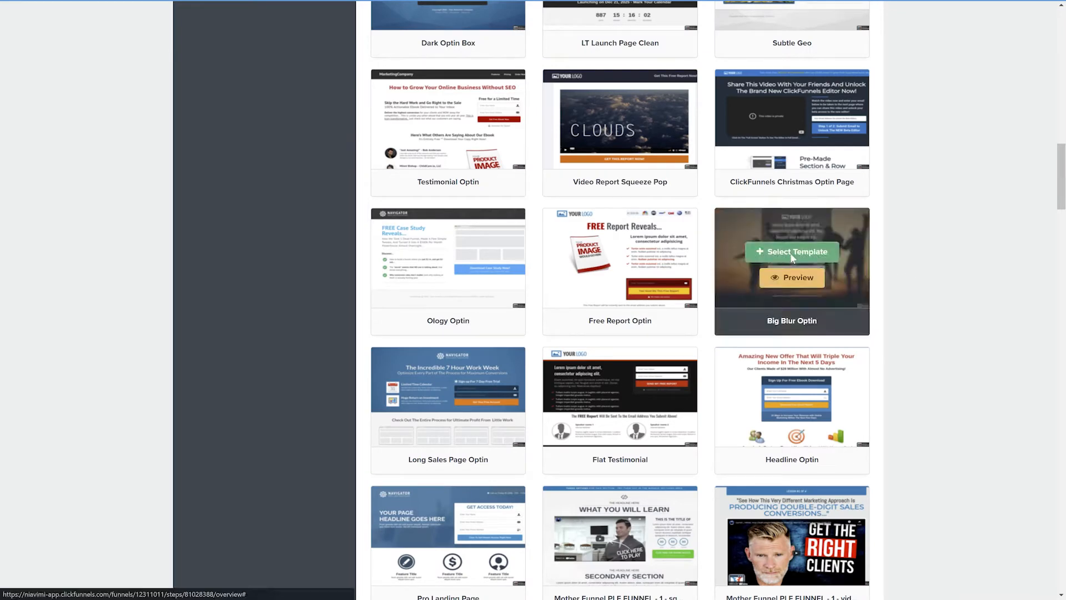
{"action": "left_click", "coordinate": [791, 251]}
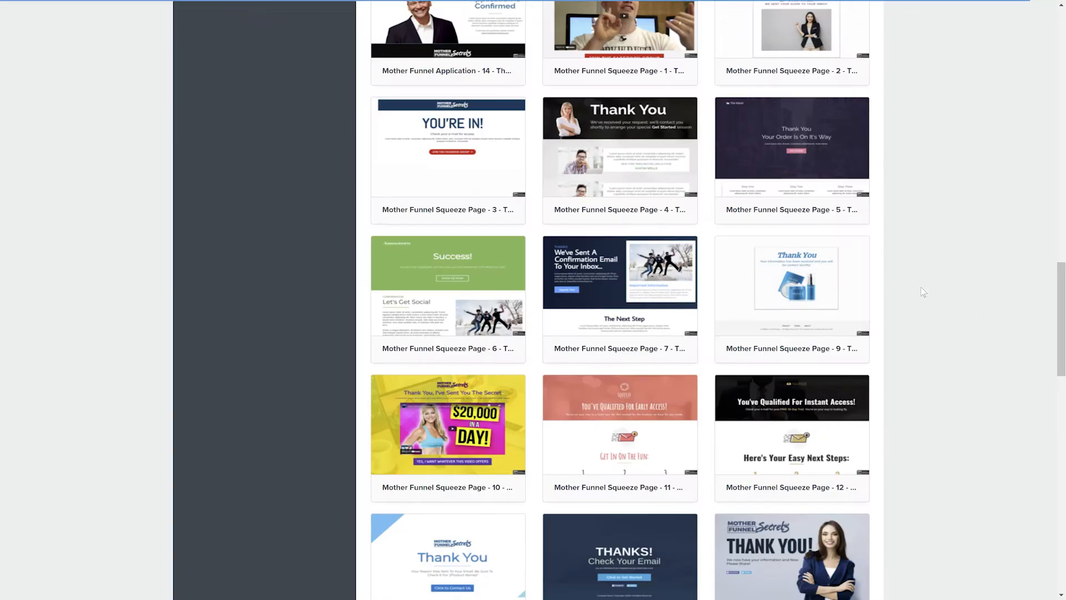
{"action": "mouse_move", "coordinate": [852, 293]}
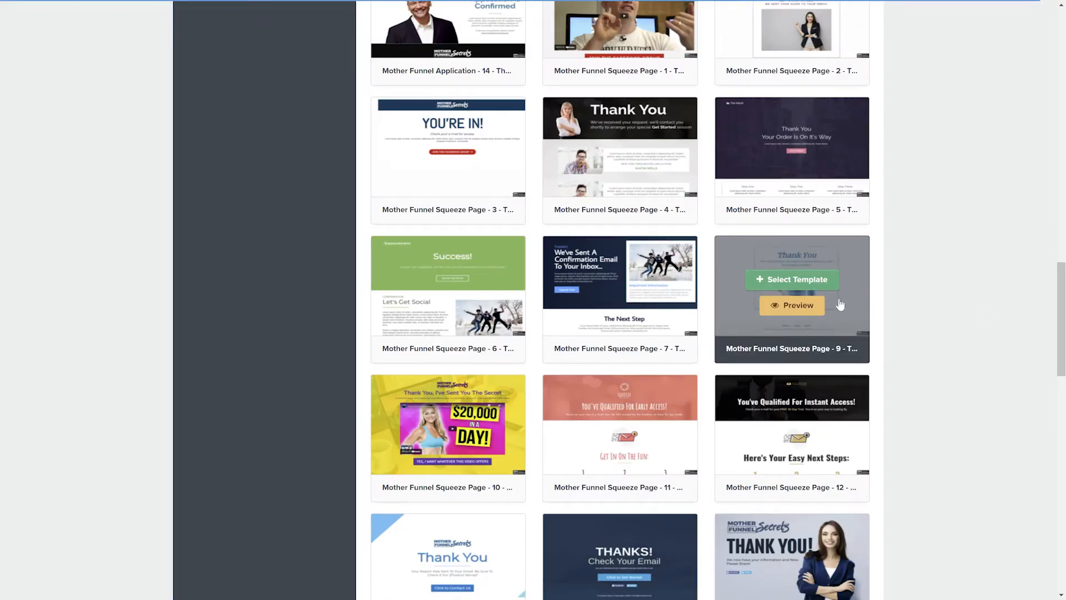
{"action": "left_click", "coordinate": [797, 280]}
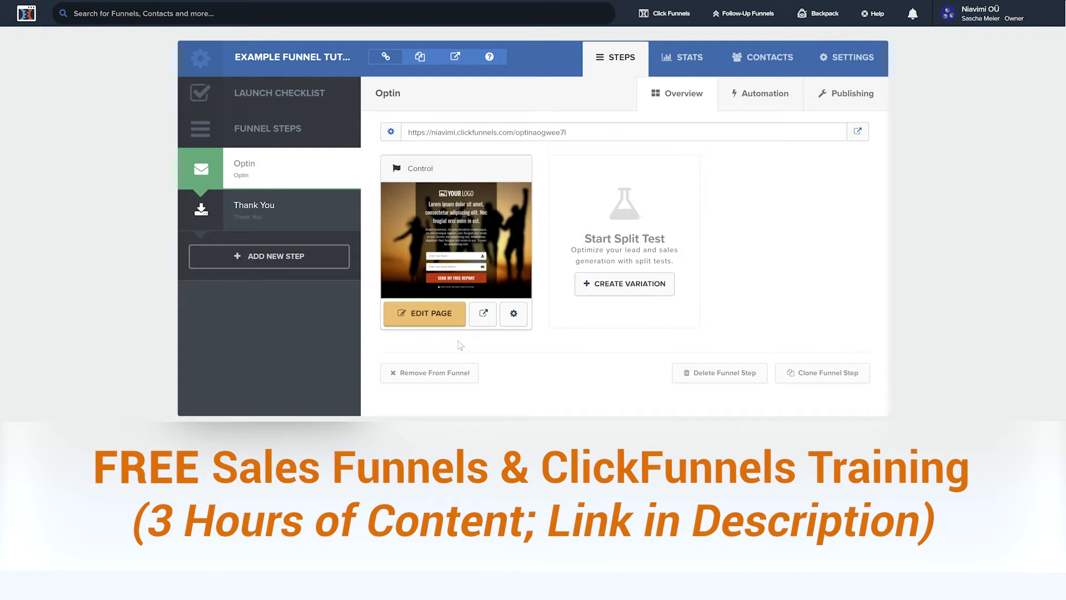
Step: Open the optin page for editing and open the settings of its logo and headline
{"action": "left_click", "coordinate": [439, 315]}
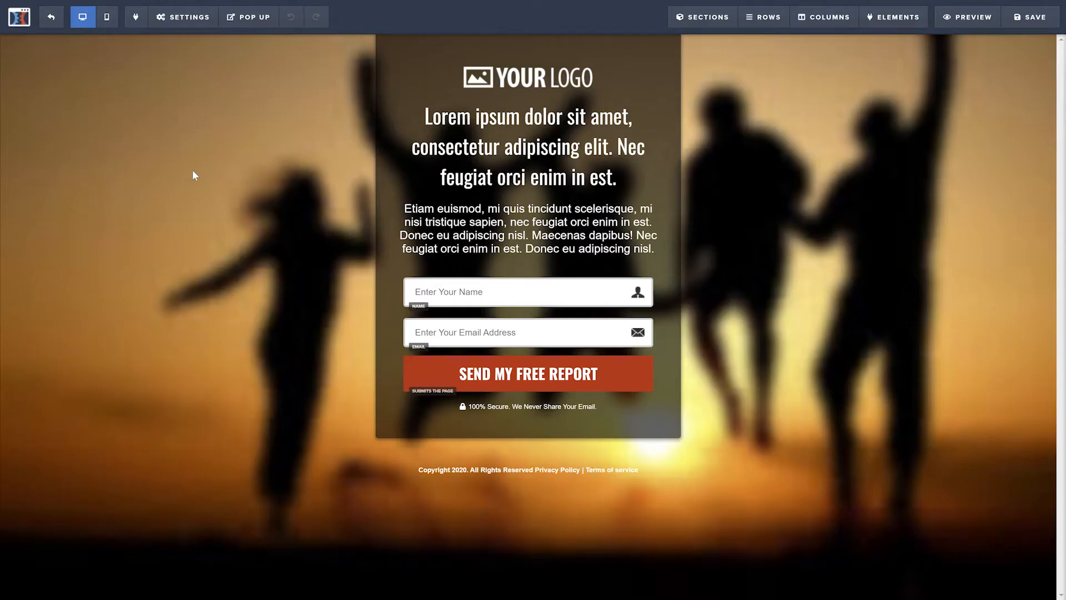
{"action": "left_click", "coordinate": [190, 18]}
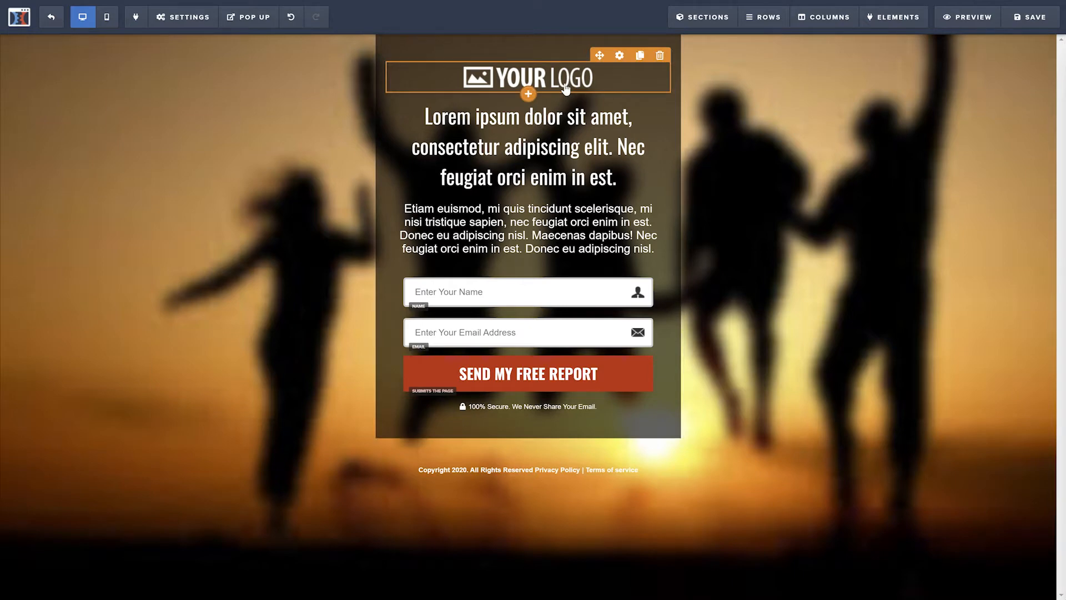
{"action": "left_click", "coordinate": [565, 89]}
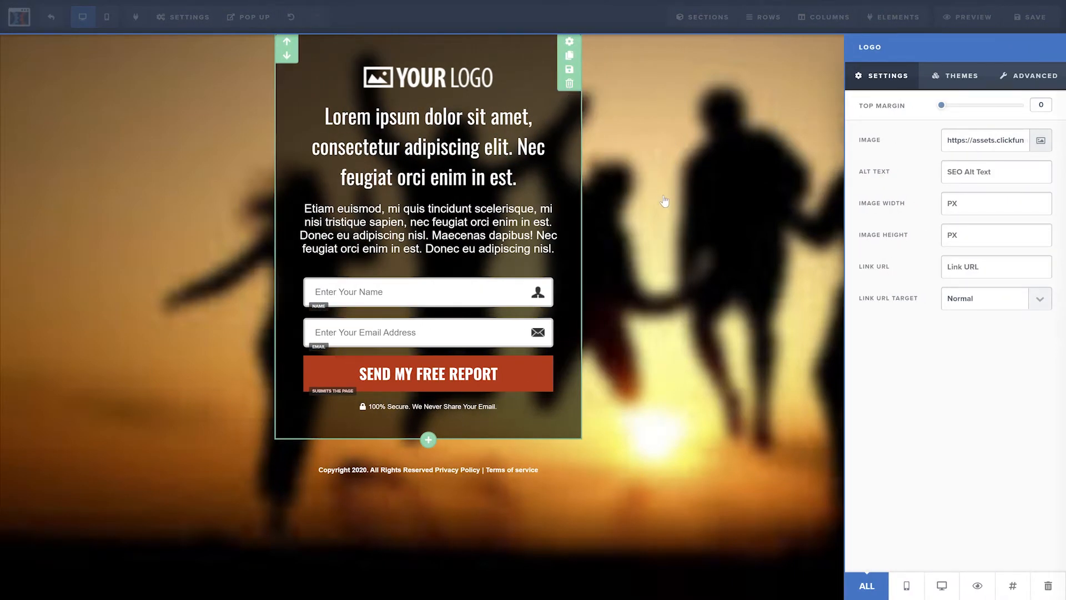
{"action": "left_click", "coordinate": [727, 250]}
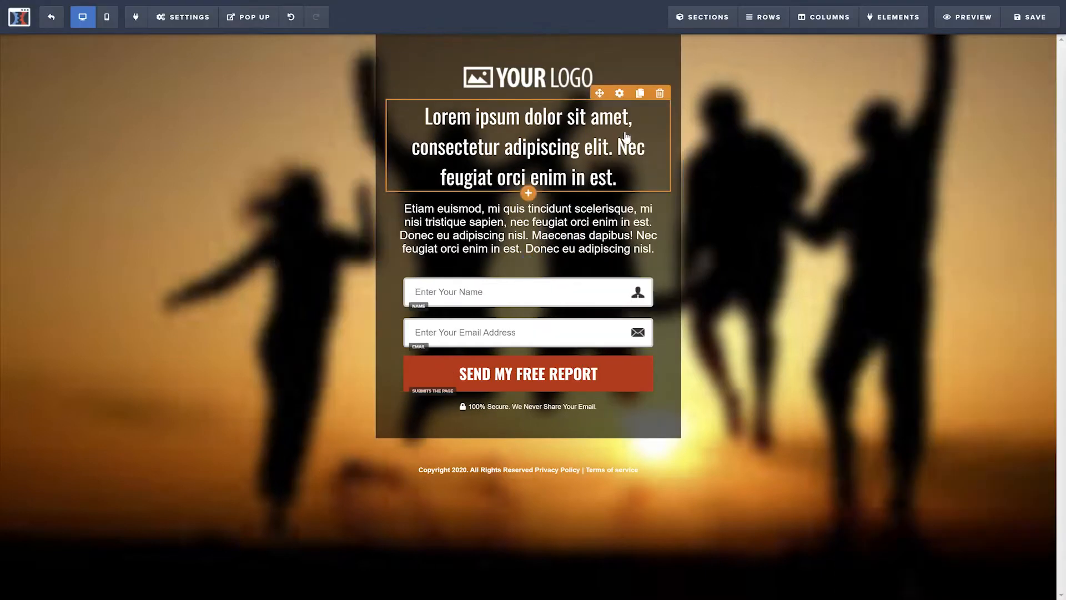
{"action": "left_click", "coordinate": [620, 96]}
{"action": "left_click", "coordinate": [632, 105]}
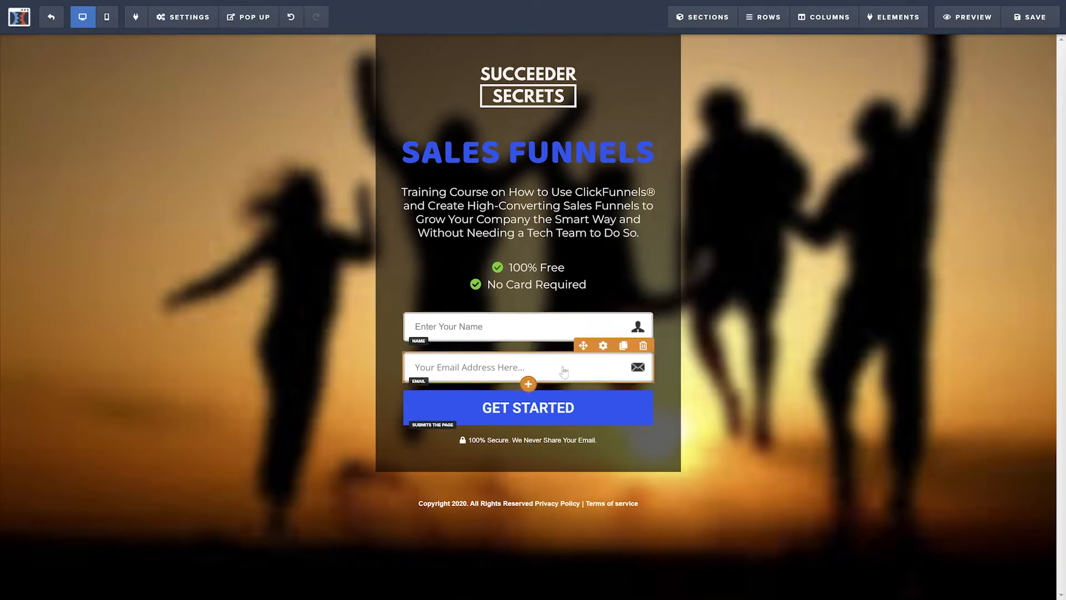
Step: Delete the name field from the optin form and set the GET STARTED button's action to Submit Order / Submit Form
{"action": "left_click", "coordinate": [643, 304]}
{"action": "left_click", "coordinate": [583, 51]}
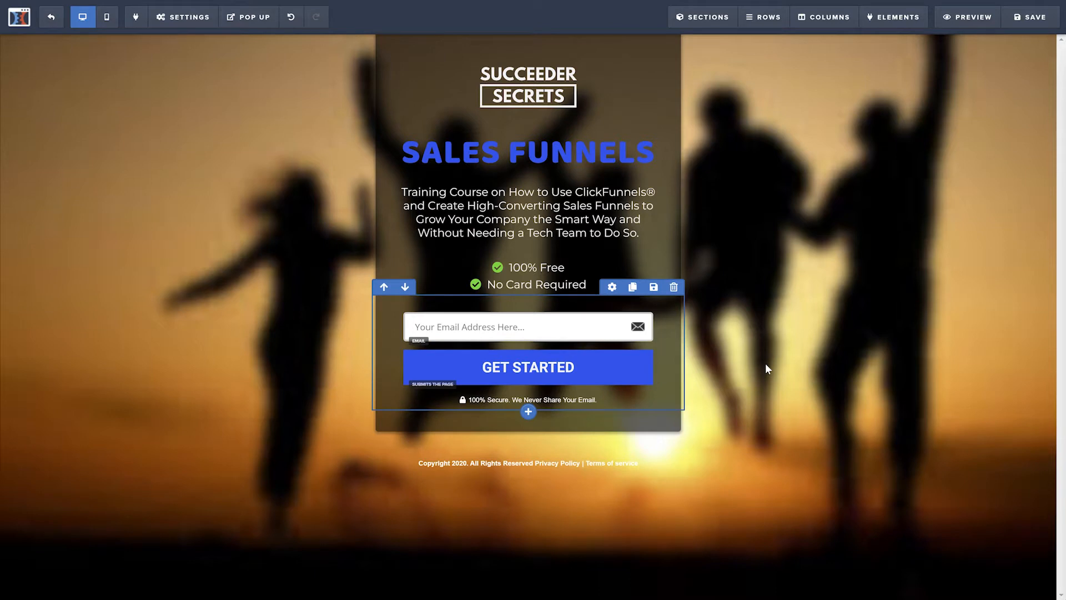
{"action": "left_click", "coordinate": [622, 375]}
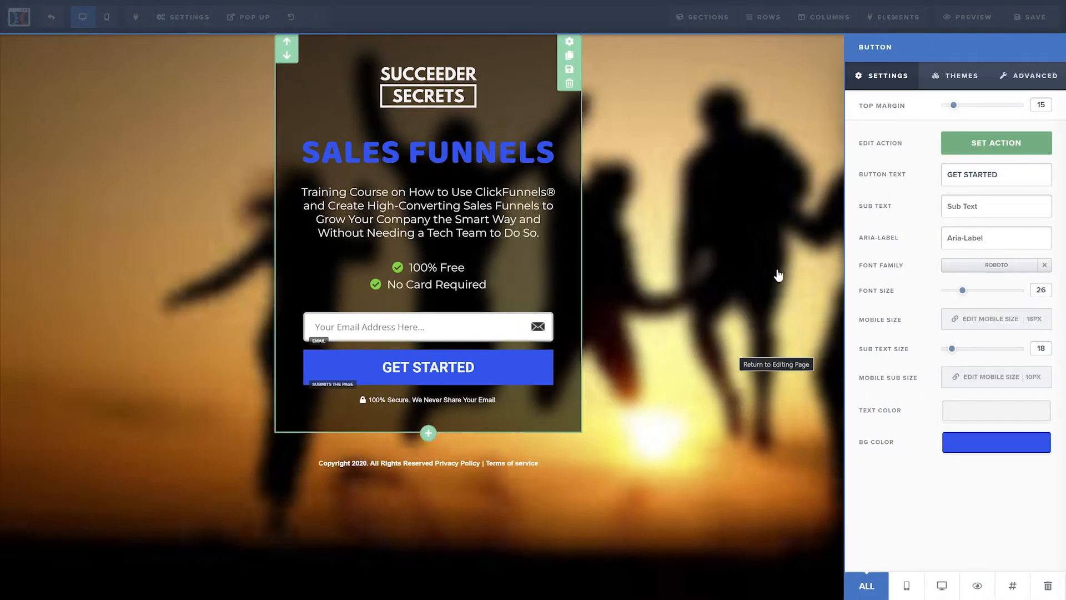
{"action": "left_click", "coordinate": [976, 146]}
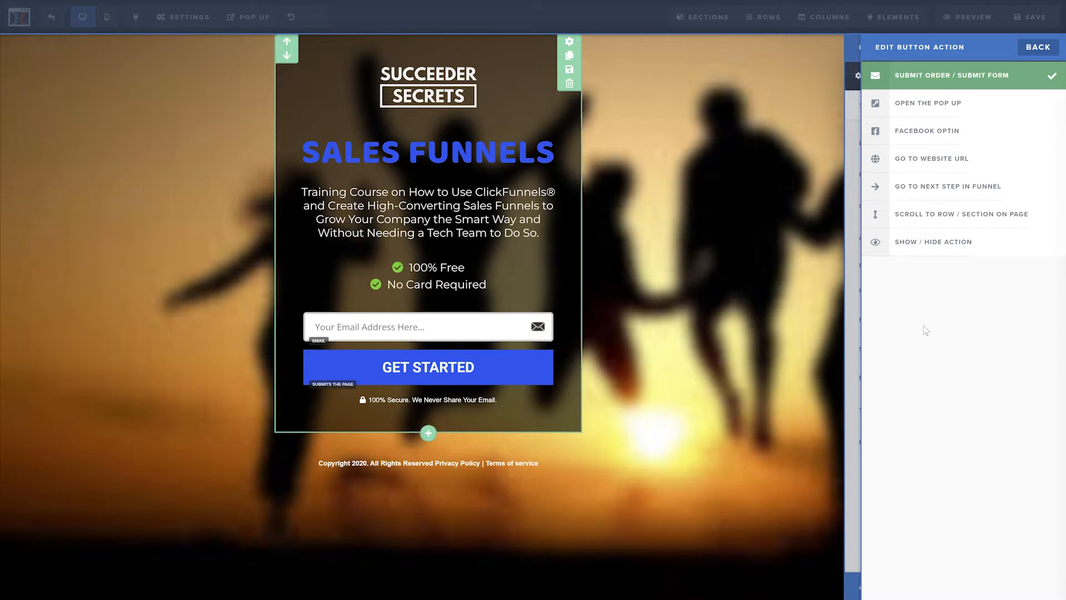
{"action": "left_click", "coordinate": [914, 83]}
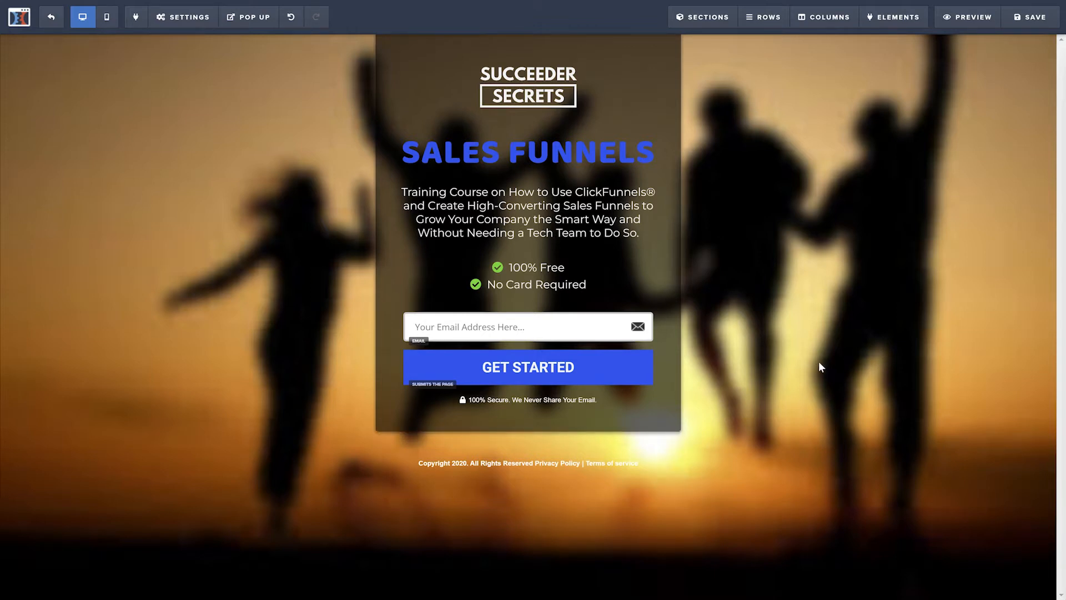
Step: Set the optin page's email integration to AWeber with the action Add To List with Tag
{"action": "left_click", "coordinate": [187, 17]}
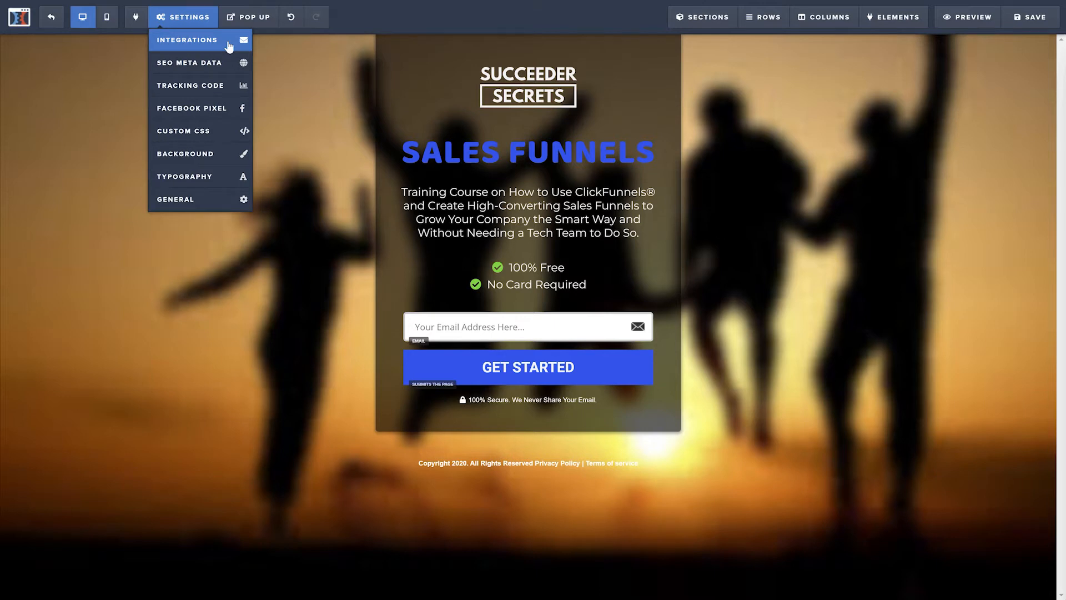
{"action": "left_click", "coordinate": [230, 47]}
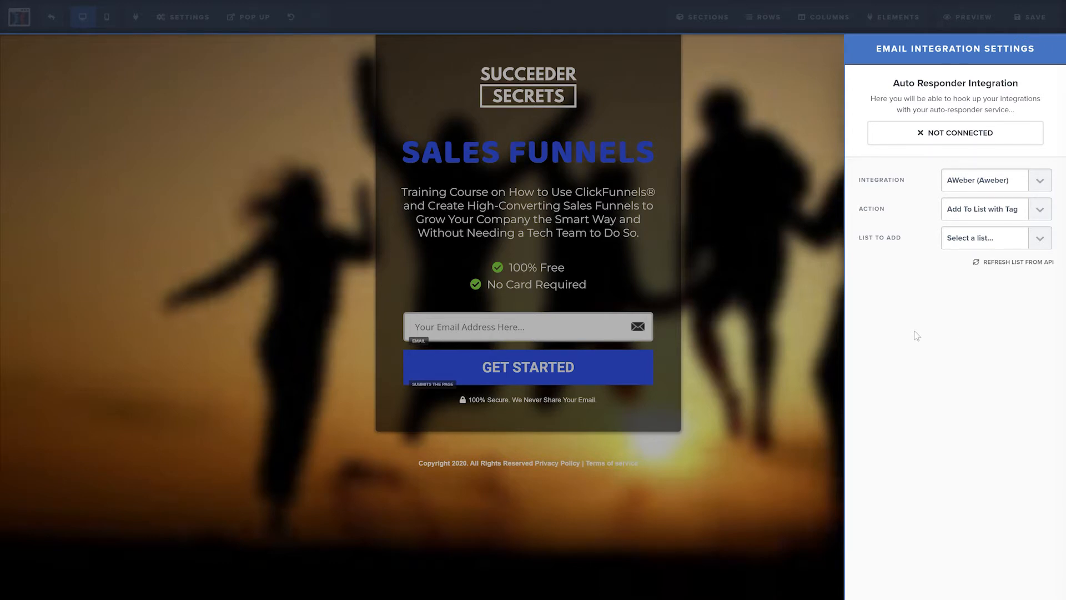
{"action": "left_click", "coordinate": [1039, 180]}
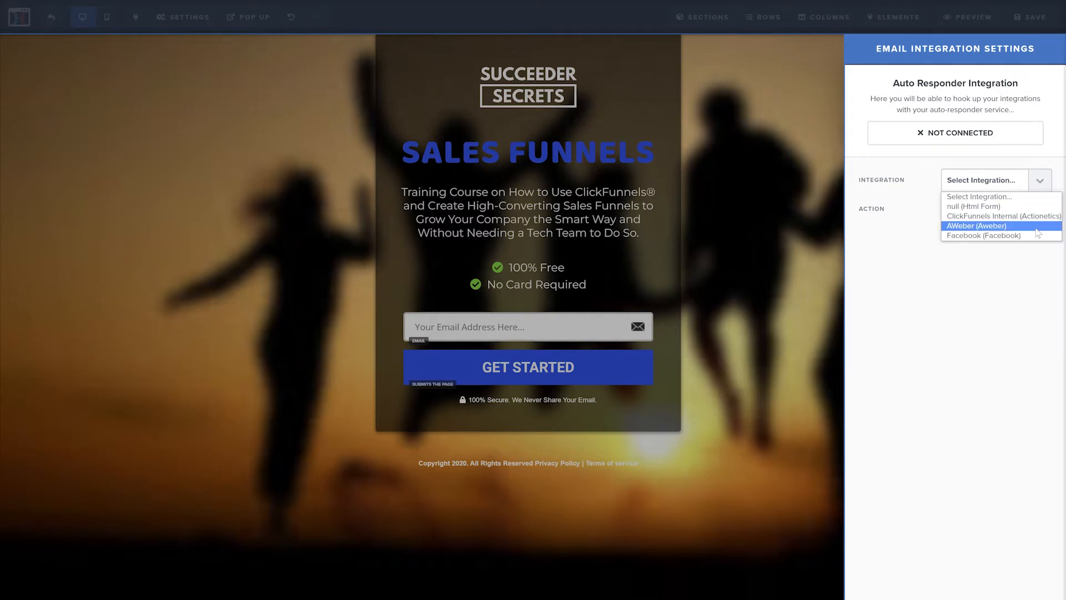
{"action": "left_click", "coordinate": [1036, 229]}
{"action": "left_click", "coordinate": [1040, 209]}
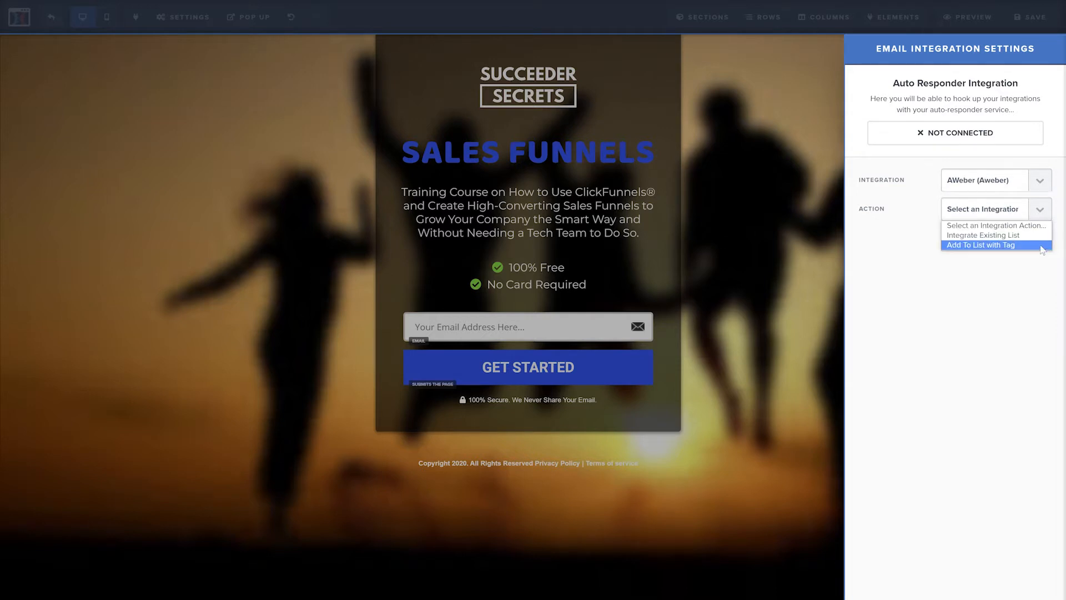
{"action": "left_click", "coordinate": [1039, 244]}
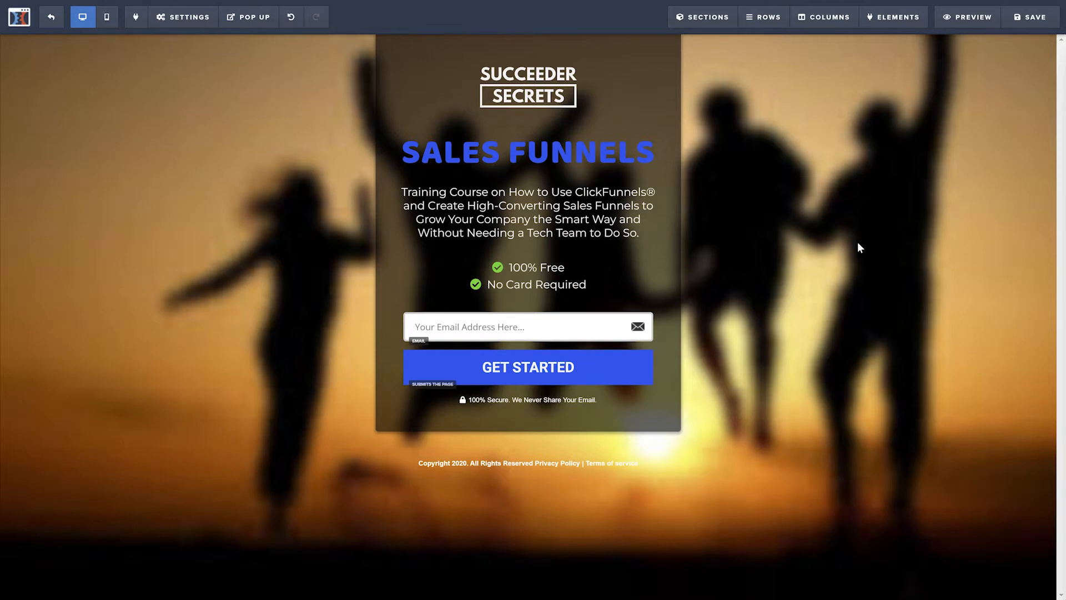
Step: Look through the optin page's SEO meta data, background image search and typography settings
{"action": "left_click", "coordinate": [183, 16]}
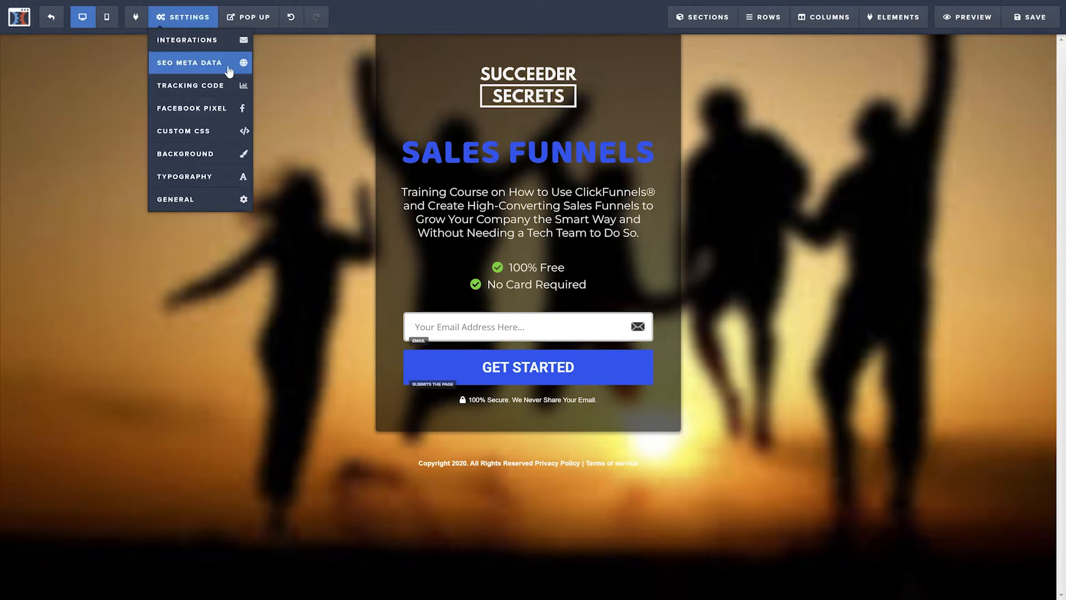
{"action": "left_click", "coordinate": [230, 71]}
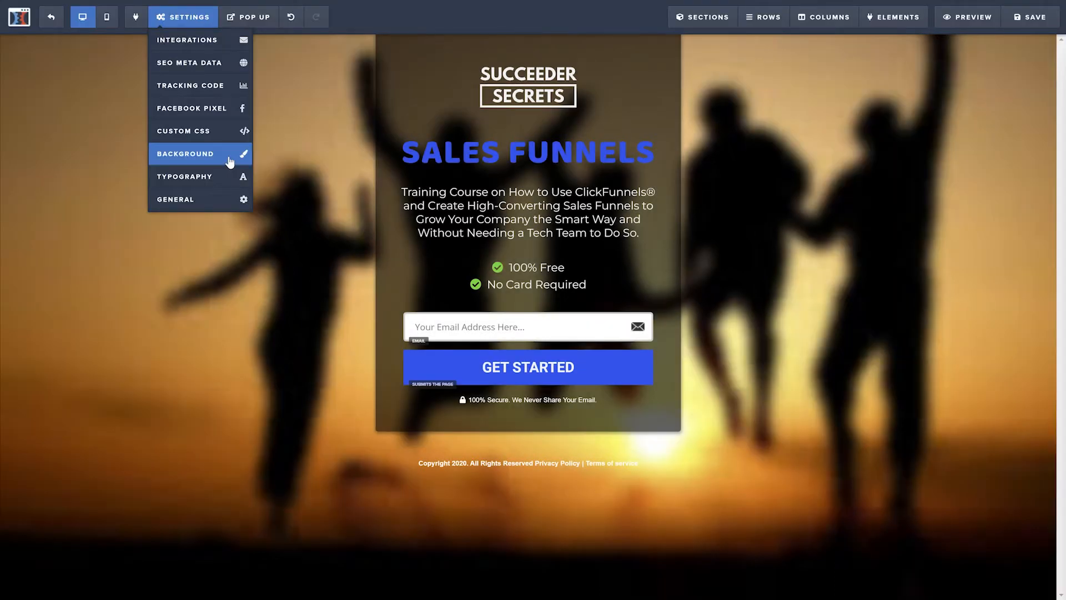
{"action": "left_click", "coordinate": [230, 161]}
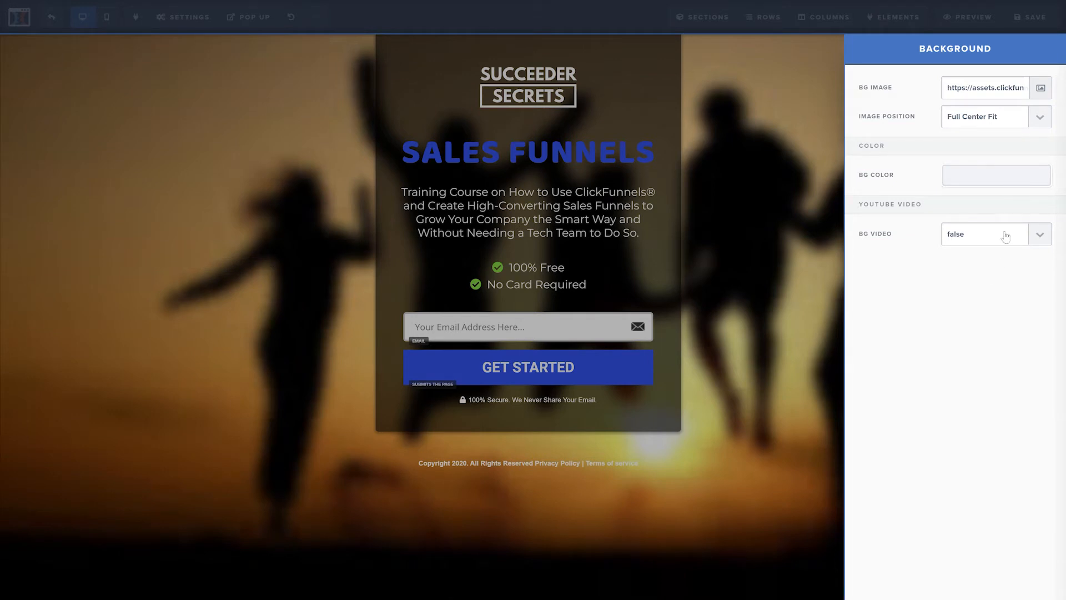
{"action": "left_click", "coordinate": [1042, 90]}
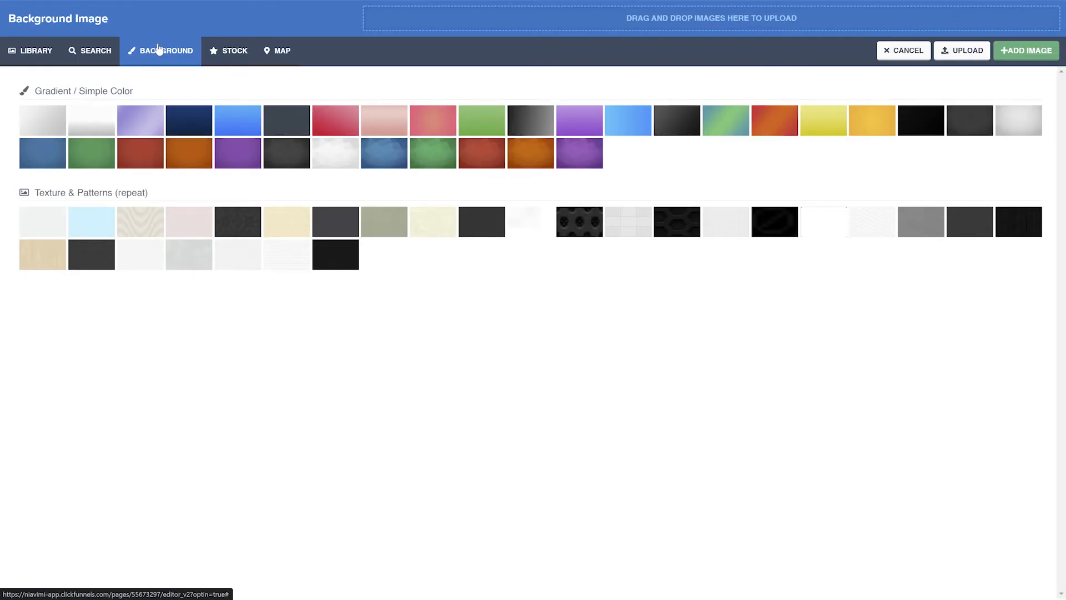
{"action": "left_click", "coordinate": [107, 52]}
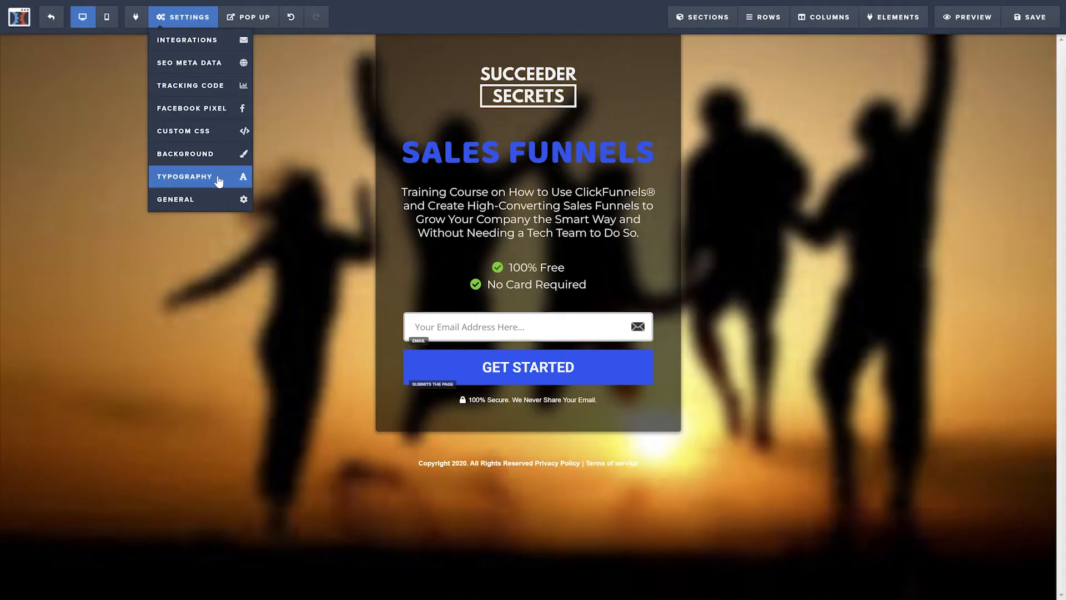
{"action": "left_click", "coordinate": [221, 178]}
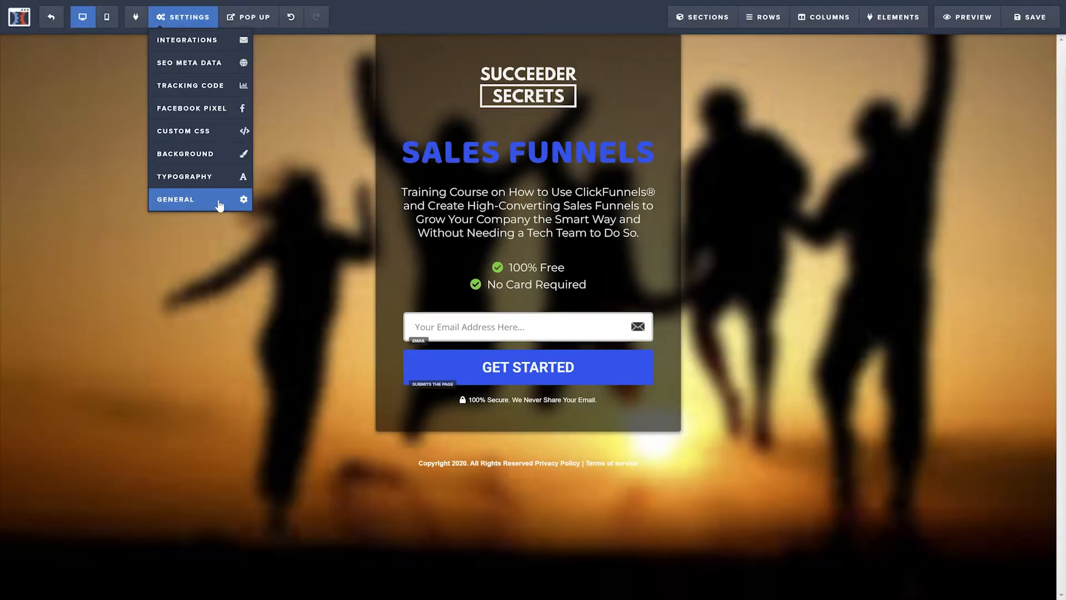
Step: Set the affiliate badge to Show and search engines to Hide in the page's general settings, and save the page
{"action": "left_click", "coordinate": [220, 205]}
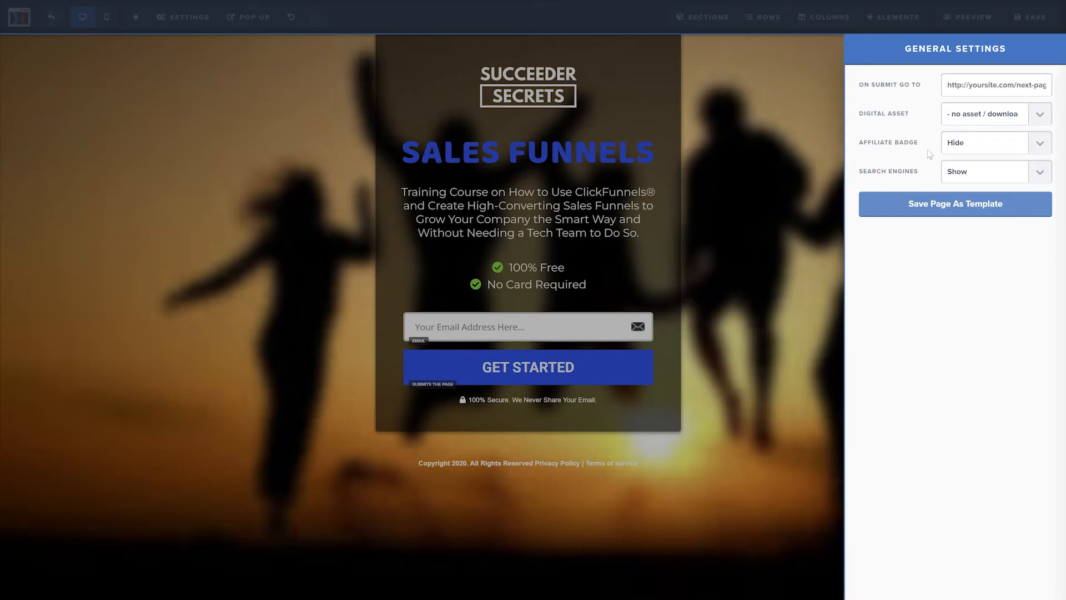
{"action": "left_click", "coordinate": [987, 146]}
{"action": "left_click", "coordinate": [991, 169]}
{"action": "left_click", "coordinate": [985, 175]}
{"action": "left_click", "coordinate": [987, 196]}
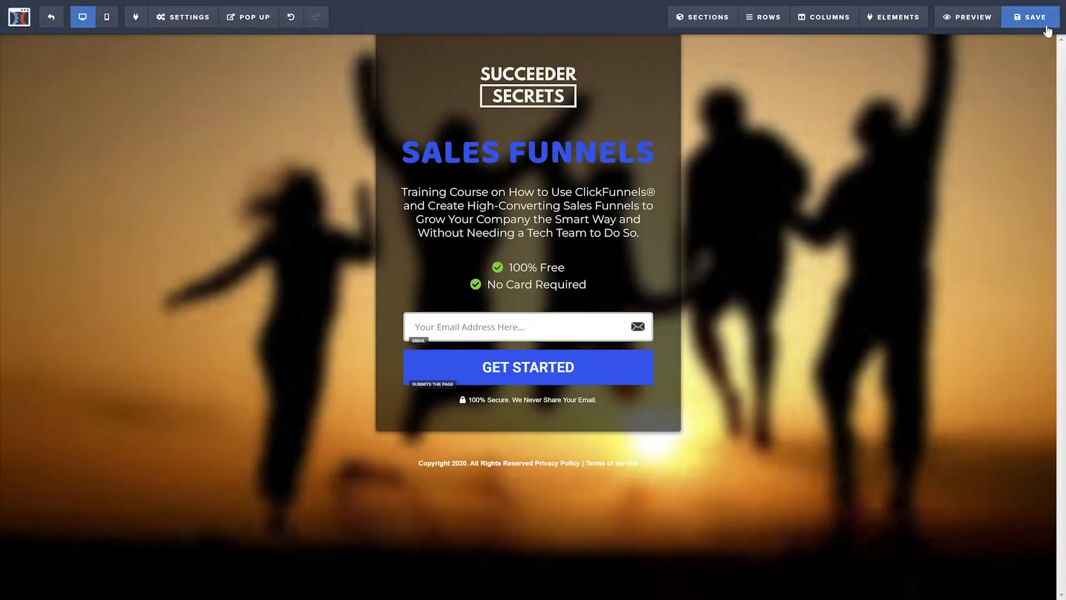
{"action": "left_click", "coordinate": [1047, 28]}
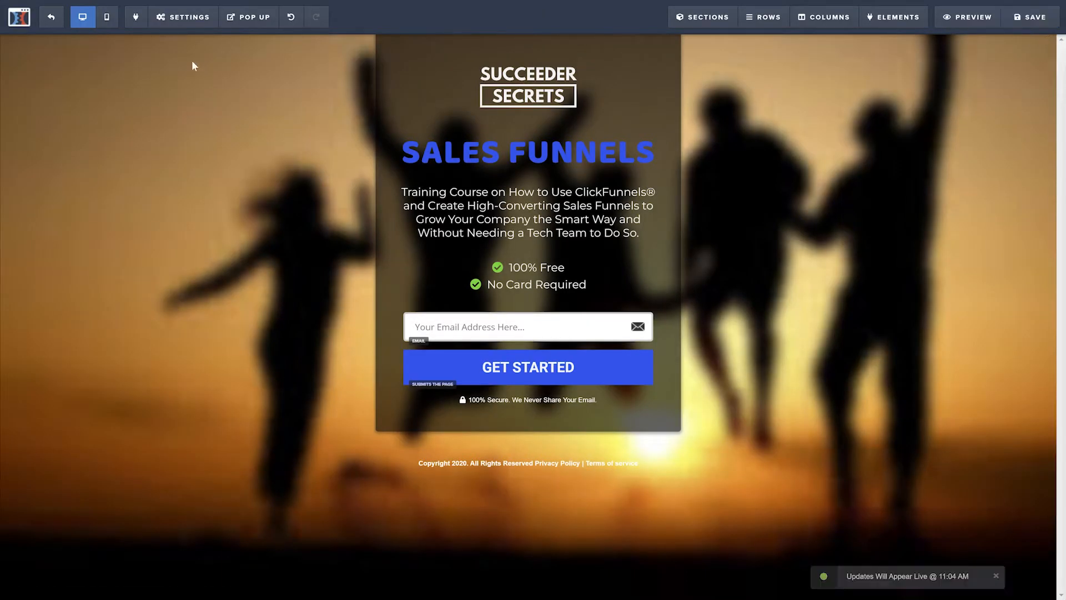
Step: Return to the funnel steps and open the Thank You page for editing
{"action": "left_click", "coordinate": [50, 22]}
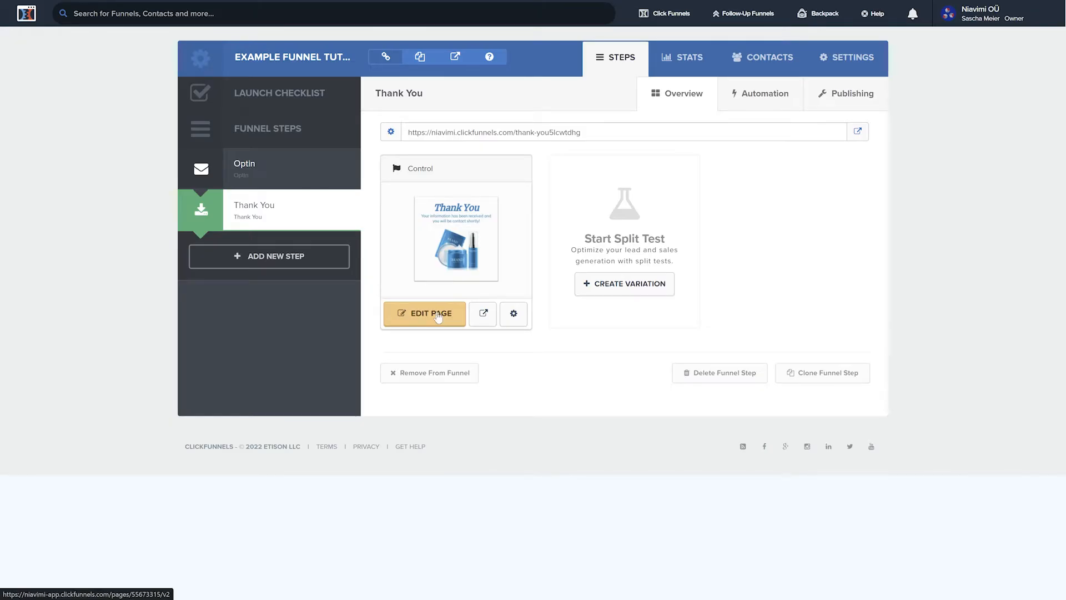
{"action": "left_click", "coordinate": [438, 314]}
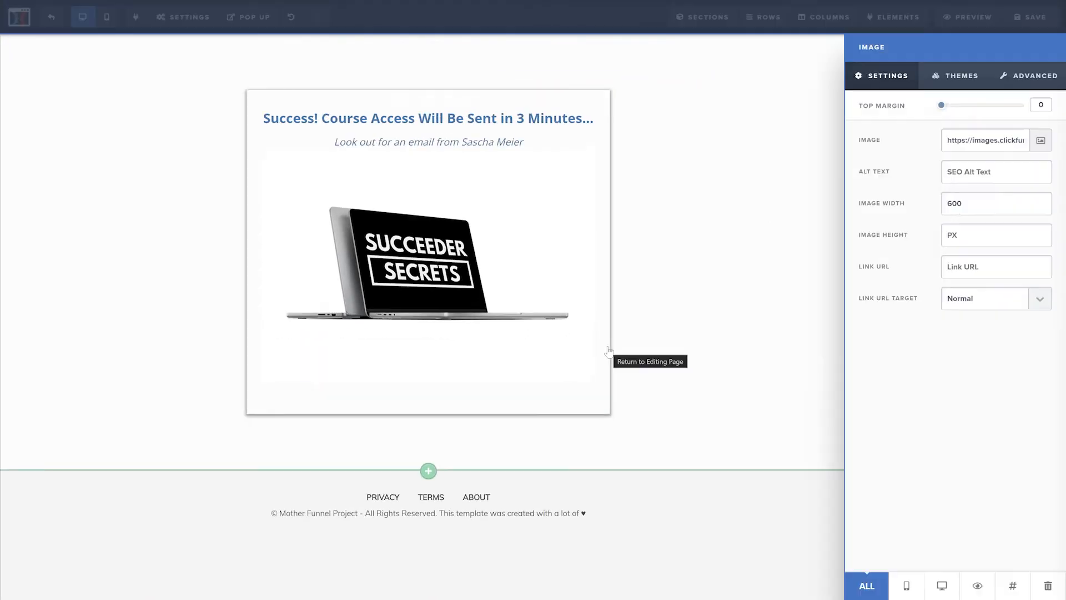
{"action": "left_click", "coordinate": [608, 350]}
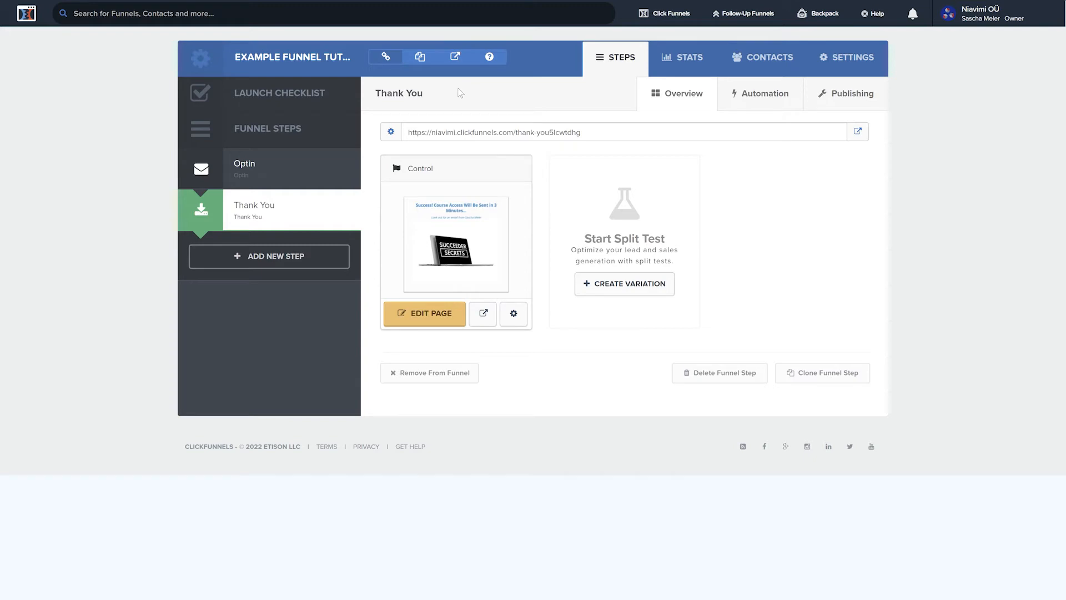
Step: Preview the funnel and open the account details settings
{"action": "left_click", "coordinate": [450, 58]}
{"action": "left_click", "coordinate": [983, 14]}
{"action": "left_click", "coordinate": [1007, 42]}
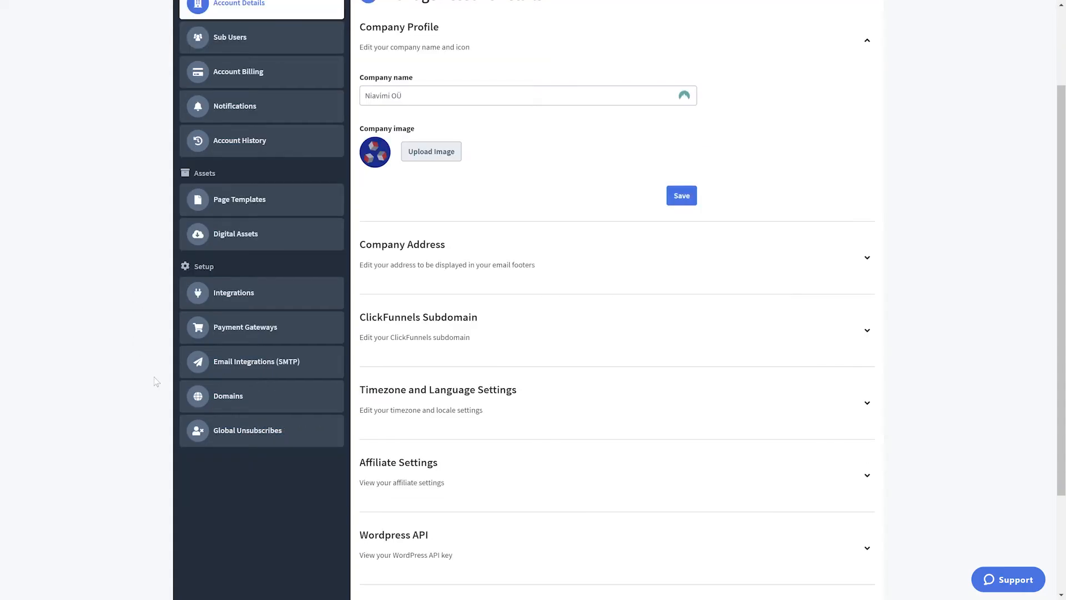
Step: Start adding a new domain in the account's domain settings, and look up niavimi.com's Advanced DNS host records in Namecheap
{"action": "left_click", "coordinate": [231, 405]}
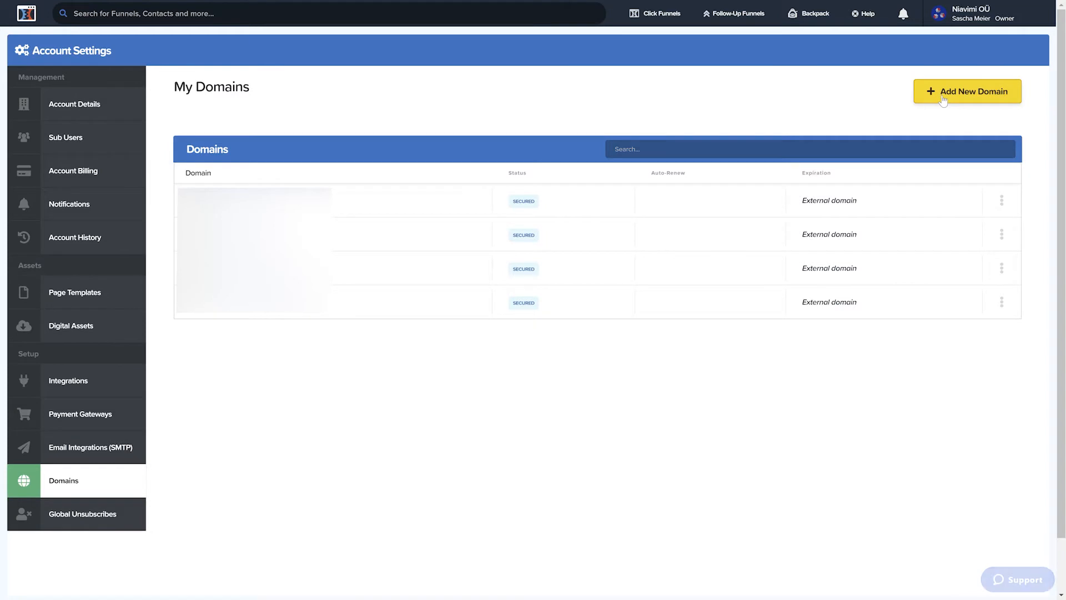
{"action": "left_click", "coordinate": [943, 99]}
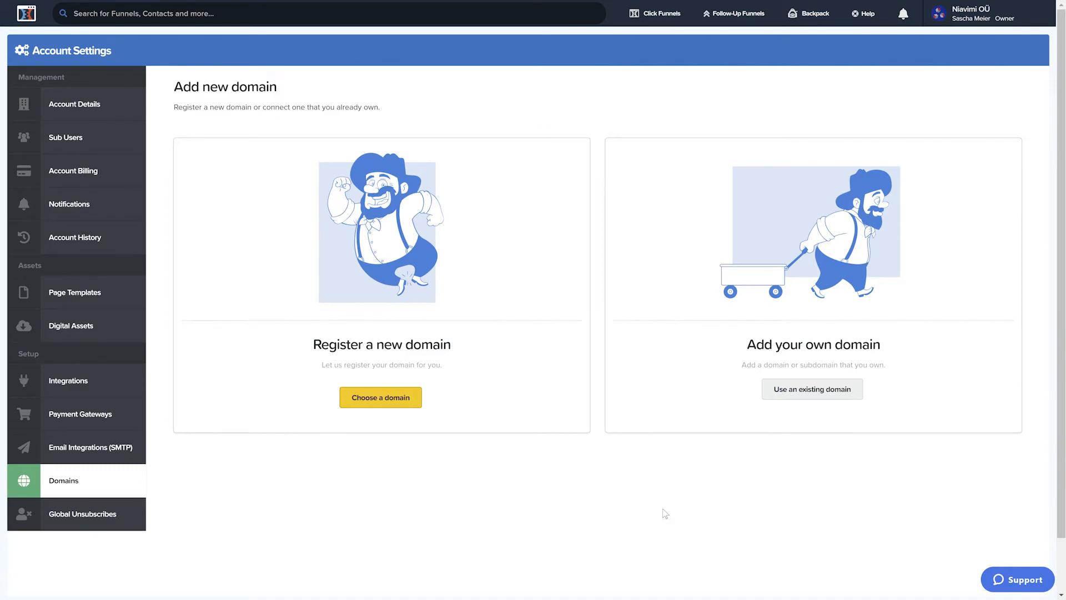
{"action": "key", "text": "ctrl+Tab"}
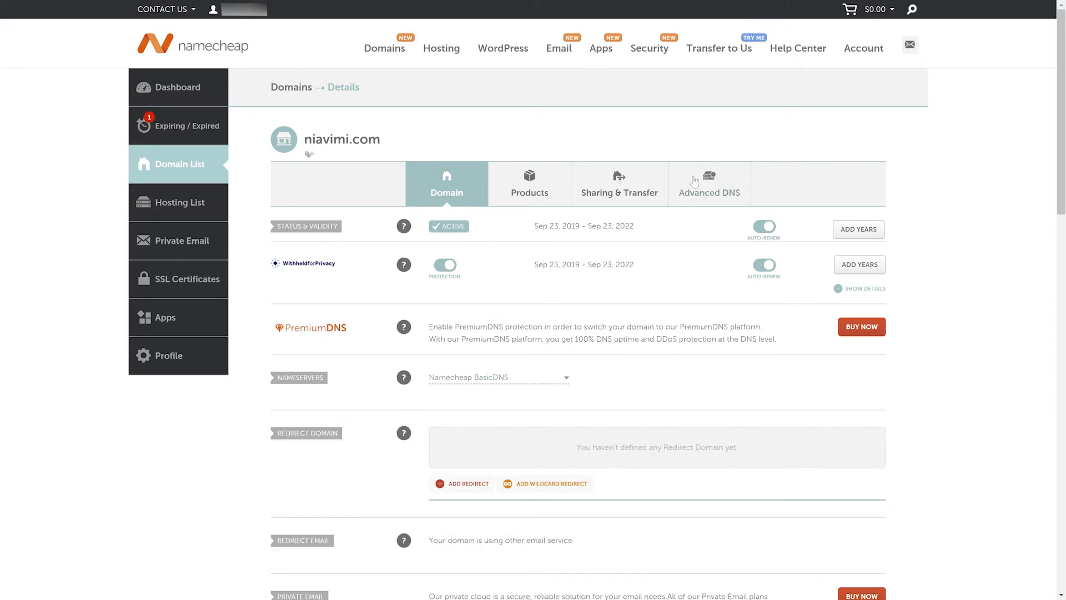
{"action": "left_click", "coordinate": [696, 195]}
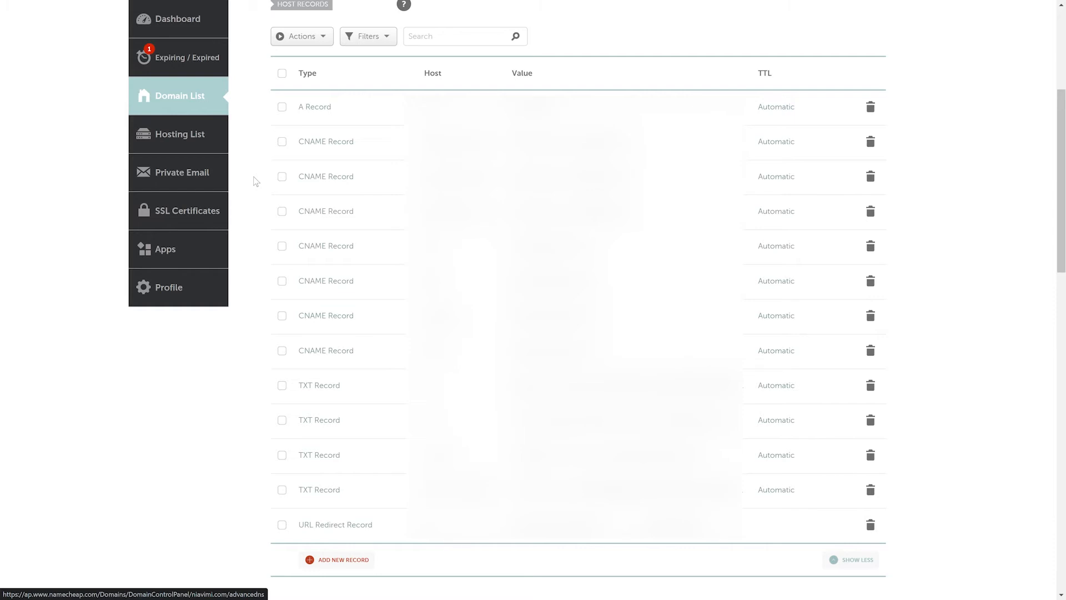
{"action": "key", "text": "ctrl+Tab"}
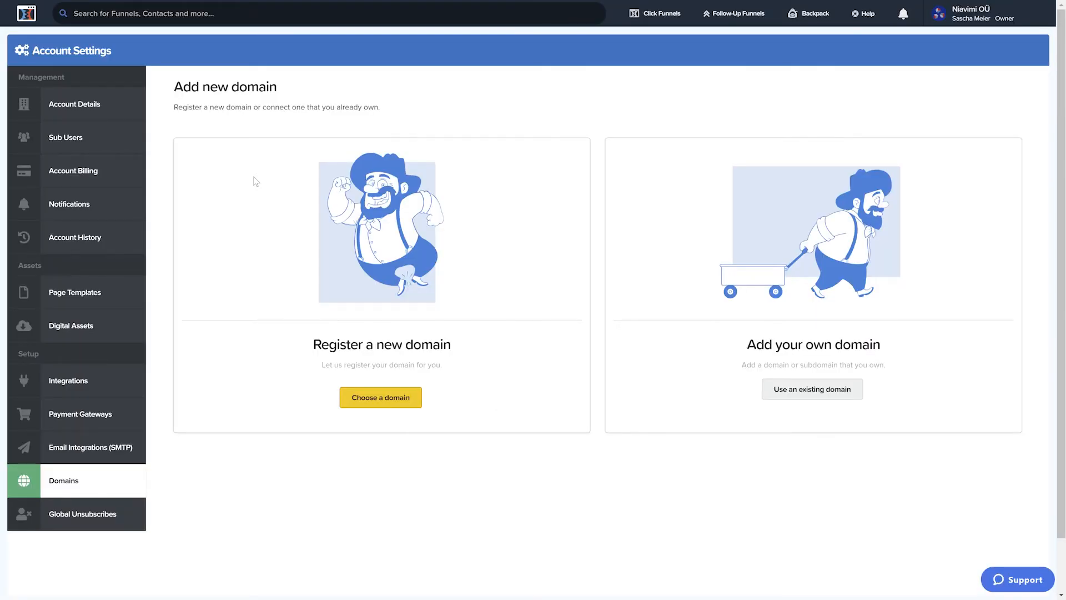
Step: Add the existing domain hello.niavimi.com to the account
{"action": "left_click", "coordinate": [810, 392]}
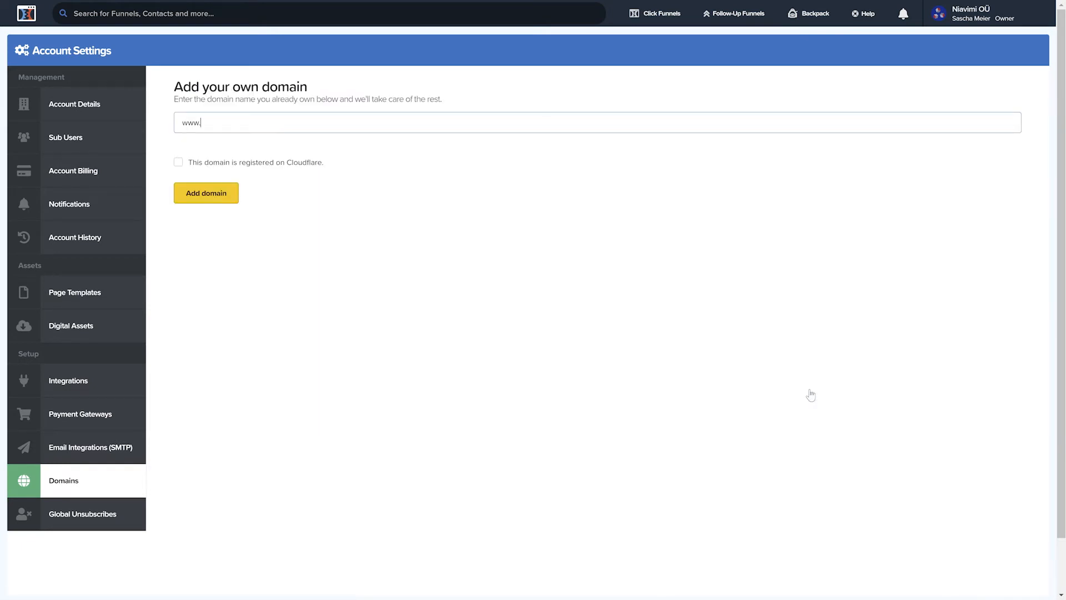
{"action": "type", "text": "hello.niavimi.com"}
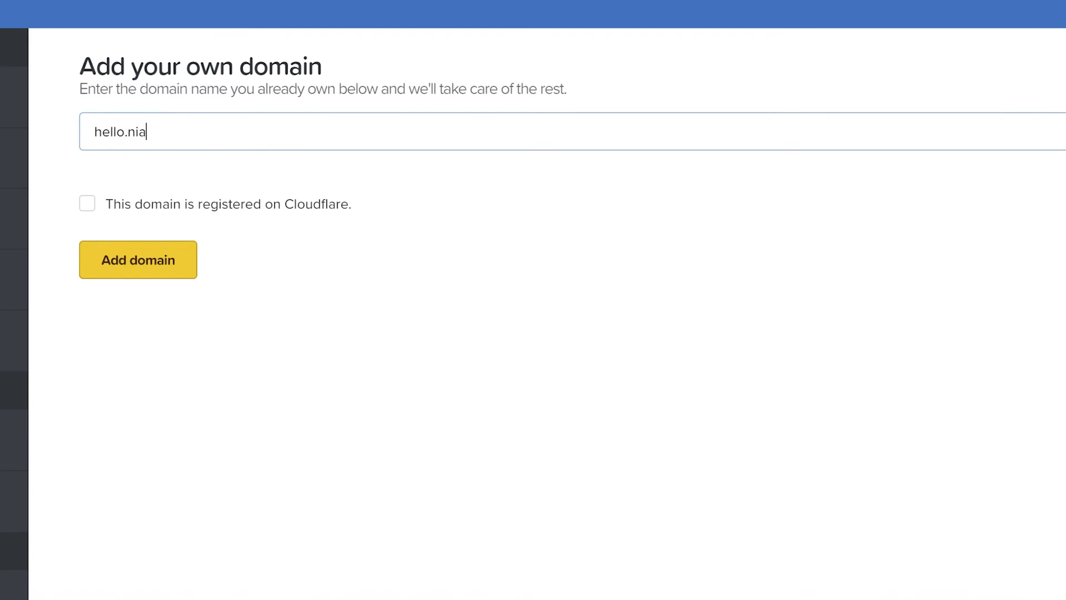
{"action": "left_click", "coordinate": [201, 199]}
Step: Copy the CNAME target from the connection instructions and add a Namecheap CNAME record with host hello and target target.clickfunnels.com
{"action": "left_click_drag", "start_coordinate": [561, 113], "coordinate": [797, 114]}
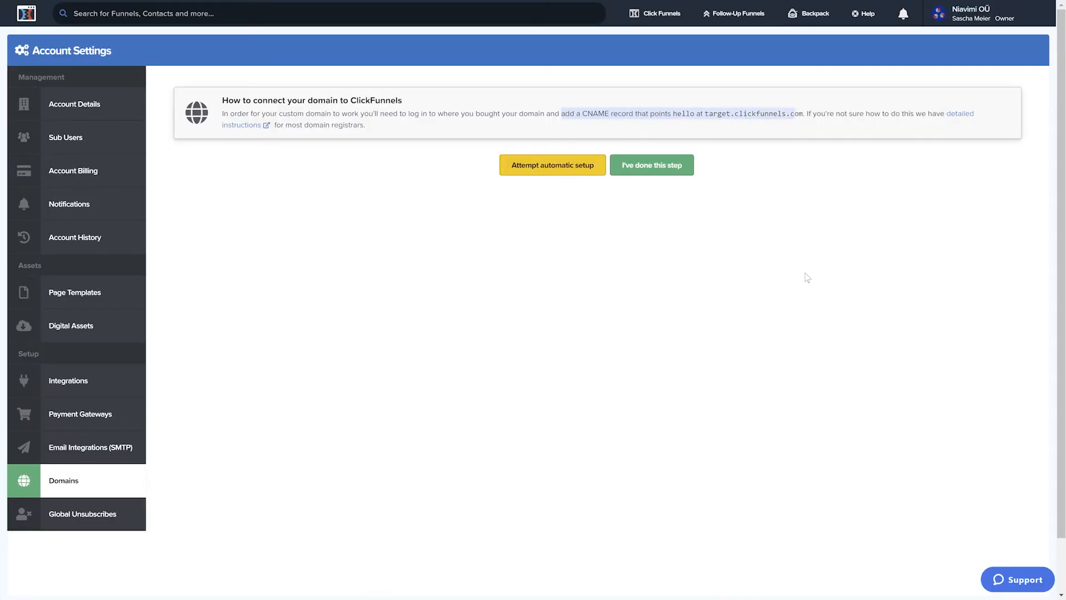
{"action": "left_click_drag", "start_coordinate": [704, 113], "coordinate": [803, 113]}
{"action": "key", "text": "ctrl+c"}
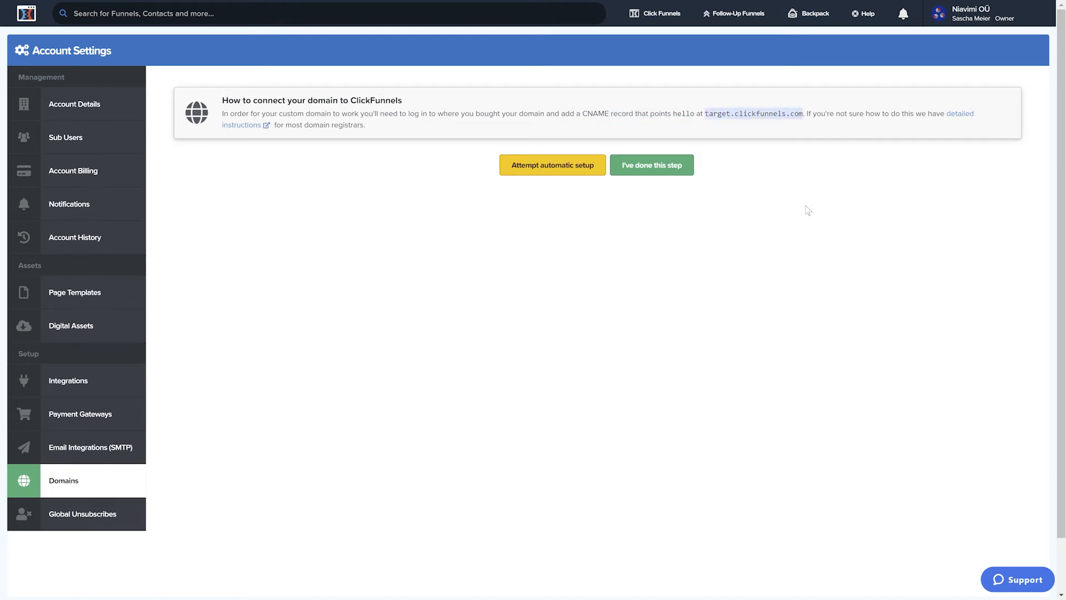
{"action": "key", "text": "ctrl+Tab"}
{"action": "scroll", "coordinate": [806, 207], "scroll_direction": "down", "scroll_amount": 1}
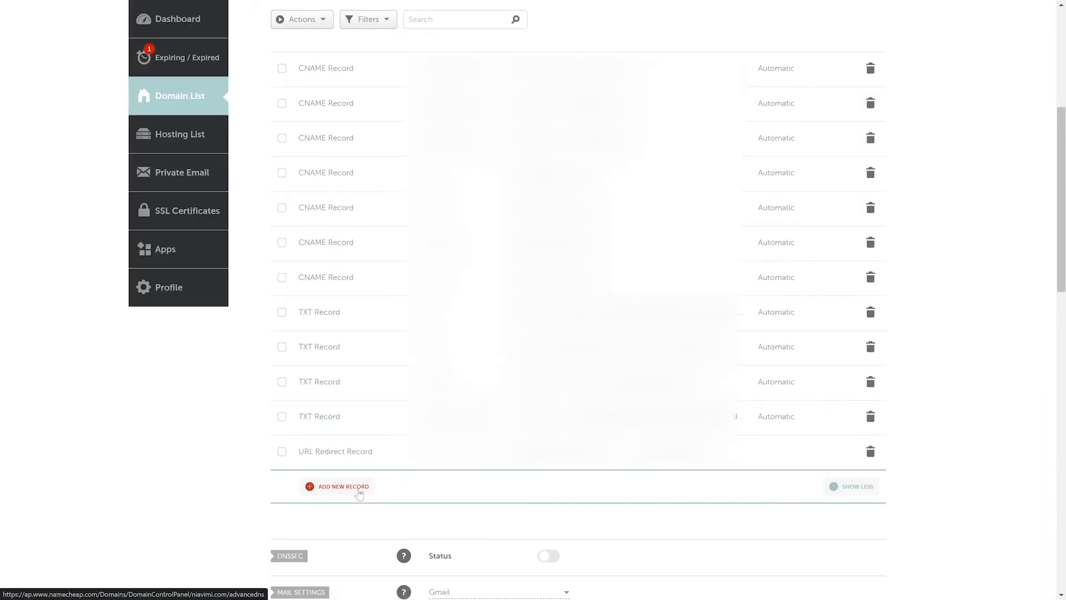
{"action": "left_click", "coordinate": [343, 487]}
{"action": "scroll", "coordinate": [340, 242], "scroll_direction": "down", "scroll_amount": 2}
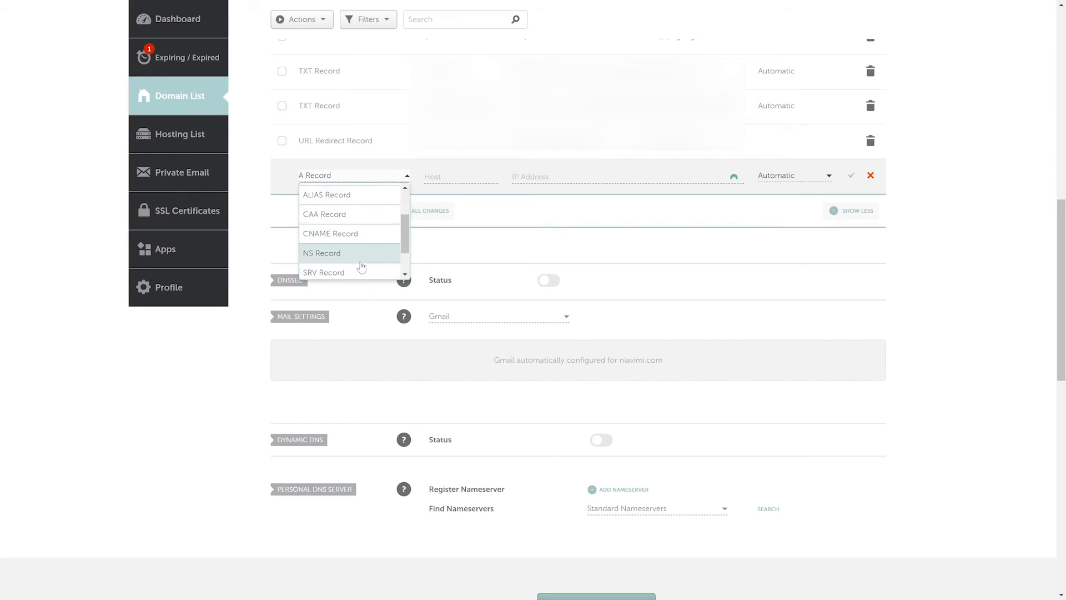
{"action": "left_click", "coordinate": [339, 235]}
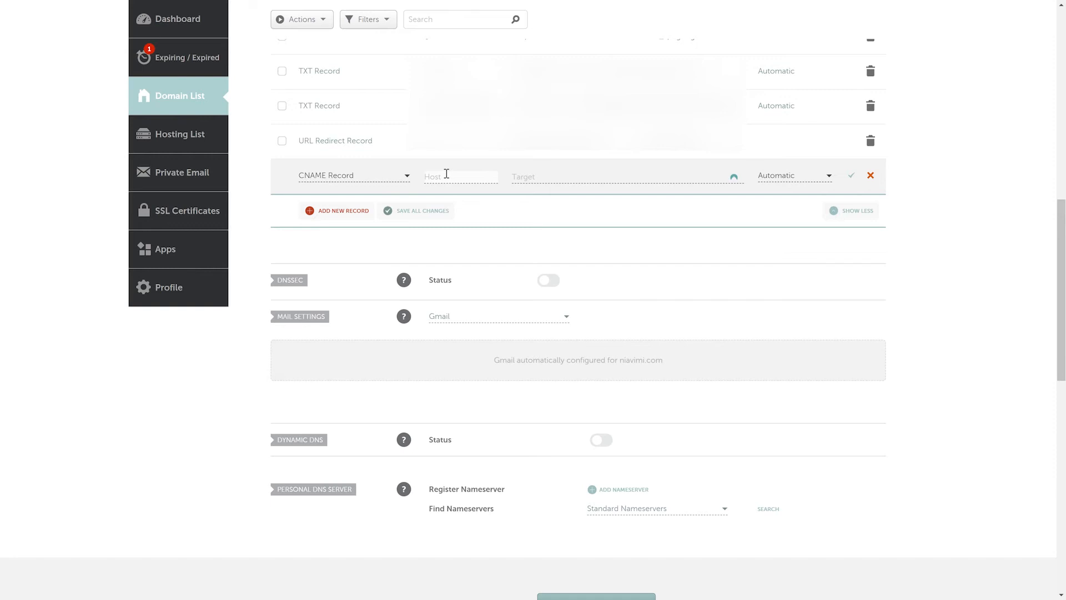
{"action": "type", "text": "hello"}
{"action": "key", "text": "Tab"}
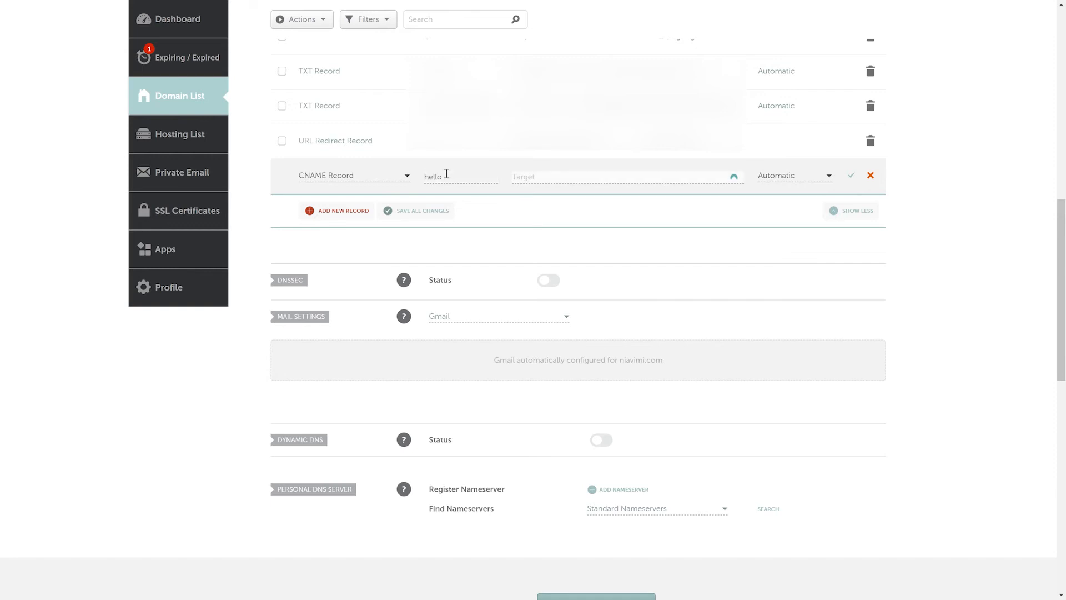
{"action": "key", "text": "ctrl+v"}
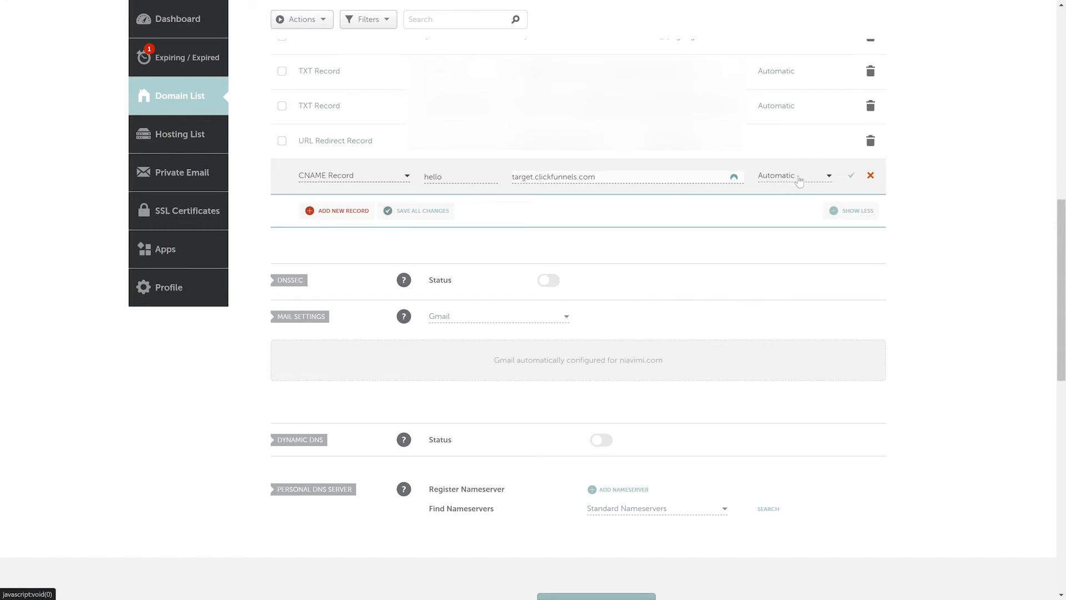
{"action": "left_click", "coordinate": [851, 177]}
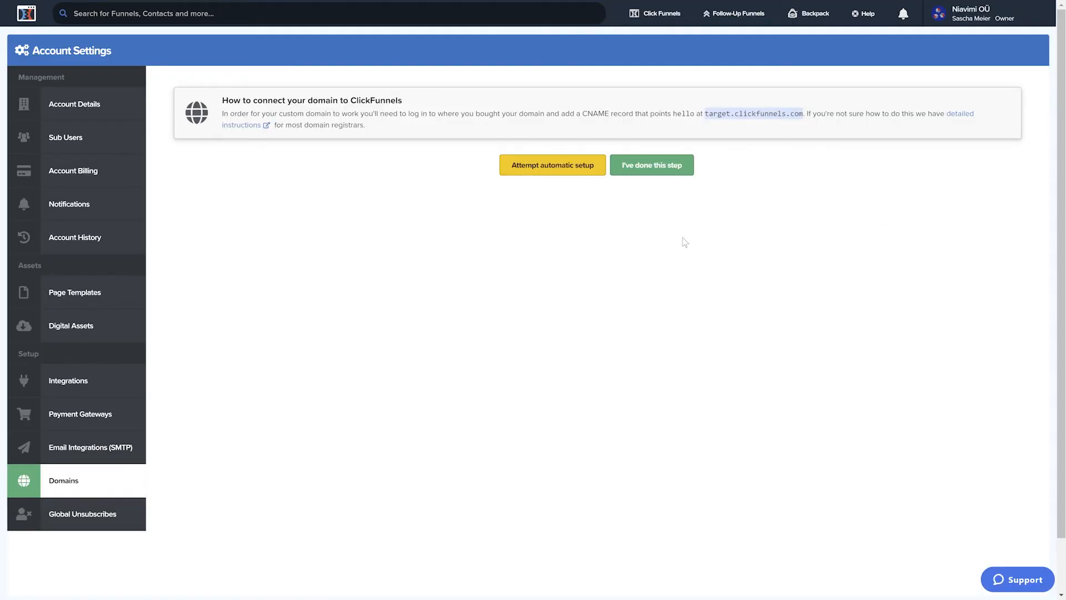
Step: Confirm the completed DNS step in ClickFunnels and open the settings of hello.niavimi.com to set up SSL
{"action": "left_click", "coordinate": [655, 173]}
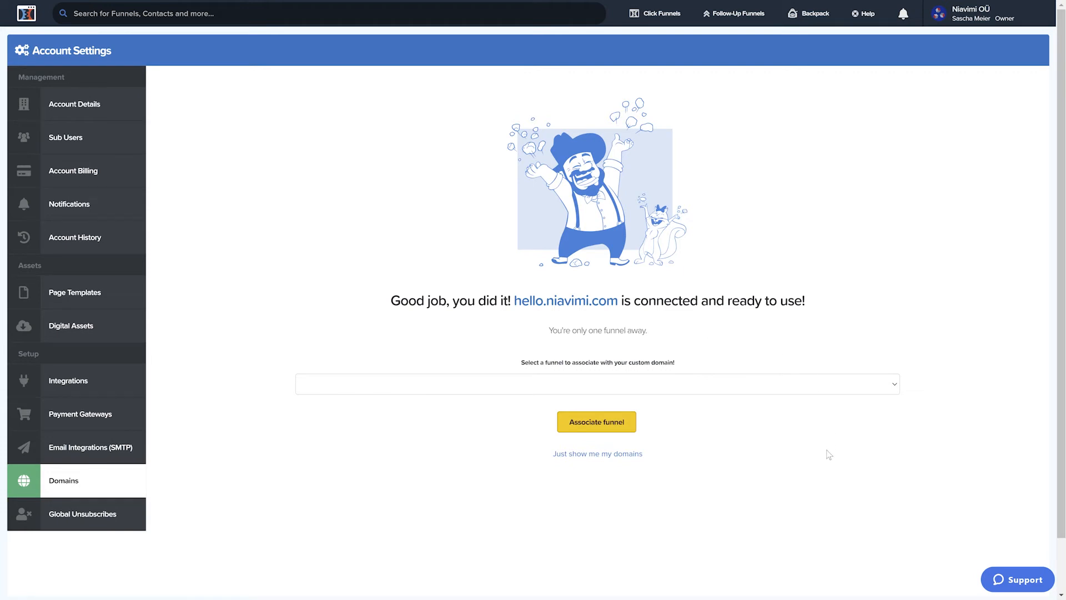
{"action": "left_click", "coordinate": [598, 454]}
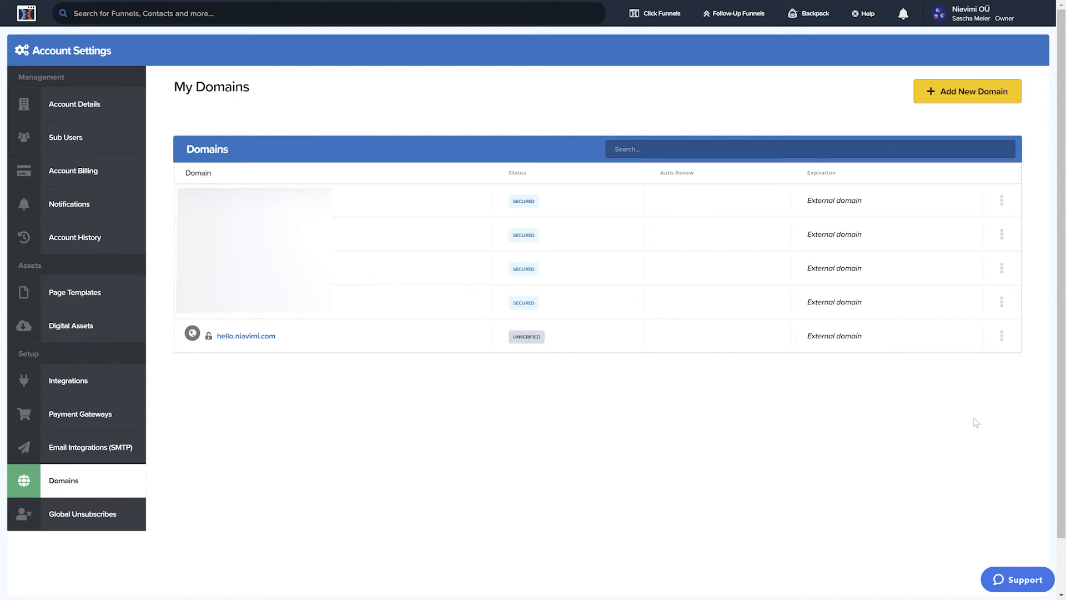
{"action": "left_click", "coordinate": [1002, 335]}
{"action": "left_click", "coordinate": [982, 351]}
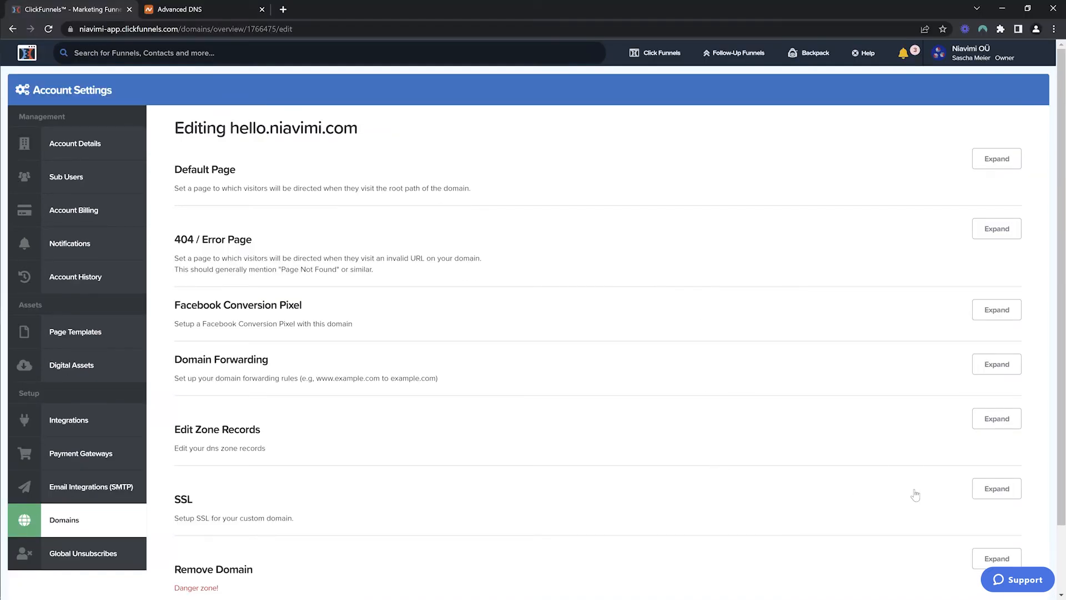
{"action": "scroll", "coordinate": [952, 495], "scroll_direction": "down", "scroll_amount": 1}
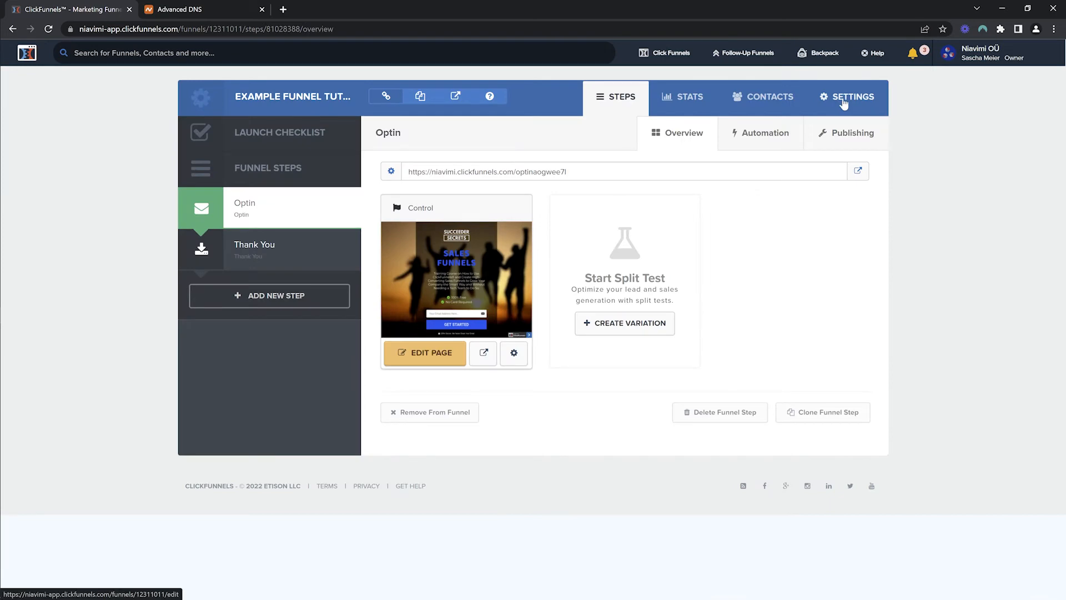
Step: Set the example funnel's domain to hello.niavimi.com in the funnel settings and save the changes
{"action": "left_click", "coordinate": [841, 99]}
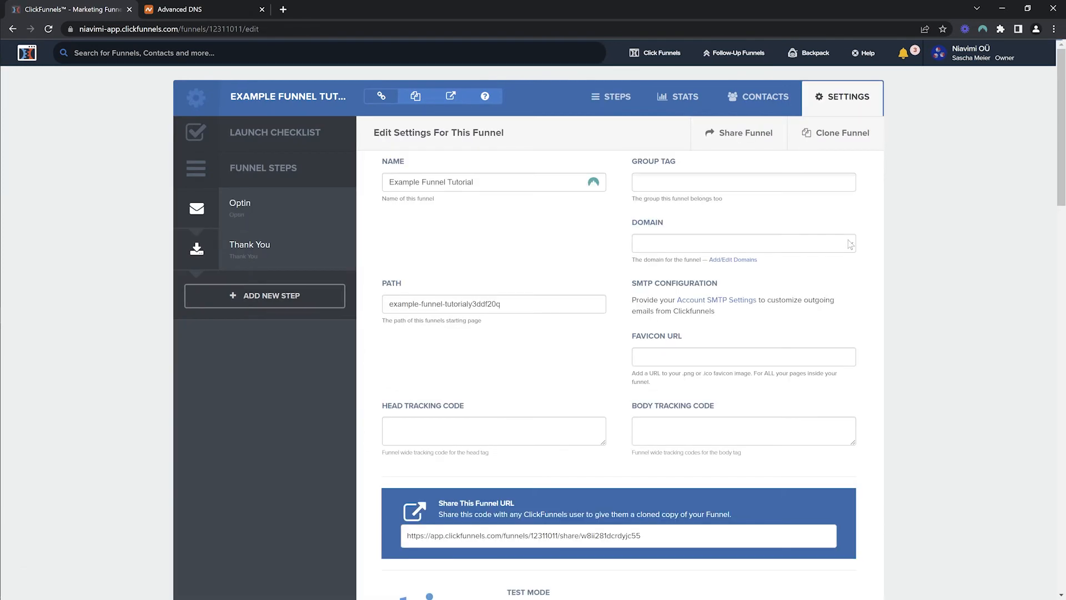
{"action": "left_click", "coordinate": [850, 243]}
{"action": "left_click", "coordinate": [671, 305]}
{"action": "scroll", "coordinate": [931, 279], "scroll_direction": "down", "scroll_amount": 19}
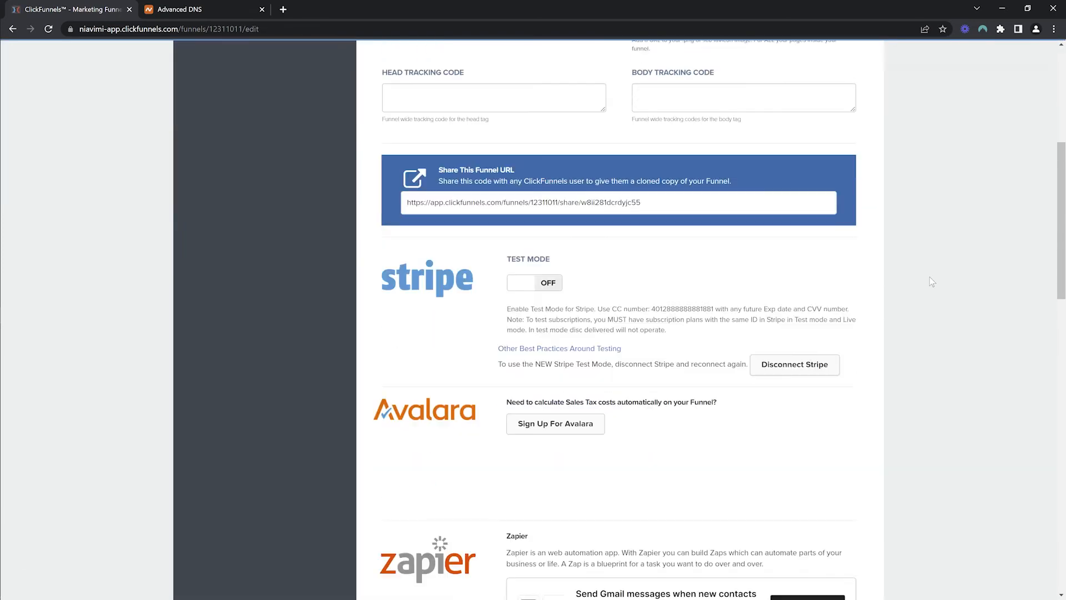
{"action": "scroll", "coordinate": [930, 276], "scroll_direction": "down", "scroll_amount": 6}
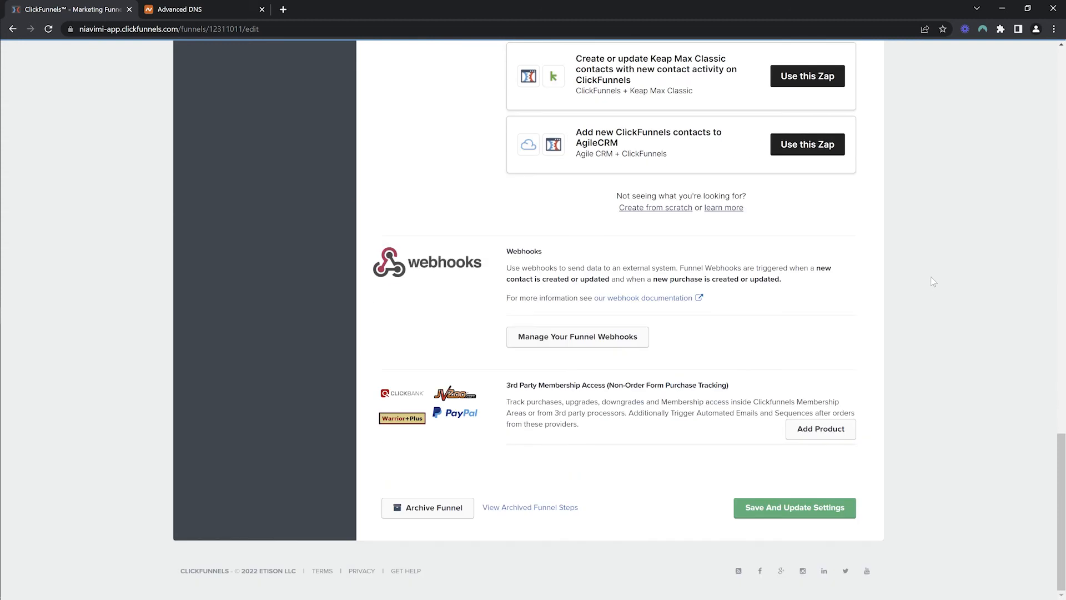
{"action": "left_click", "coordinate": [784, 510]}
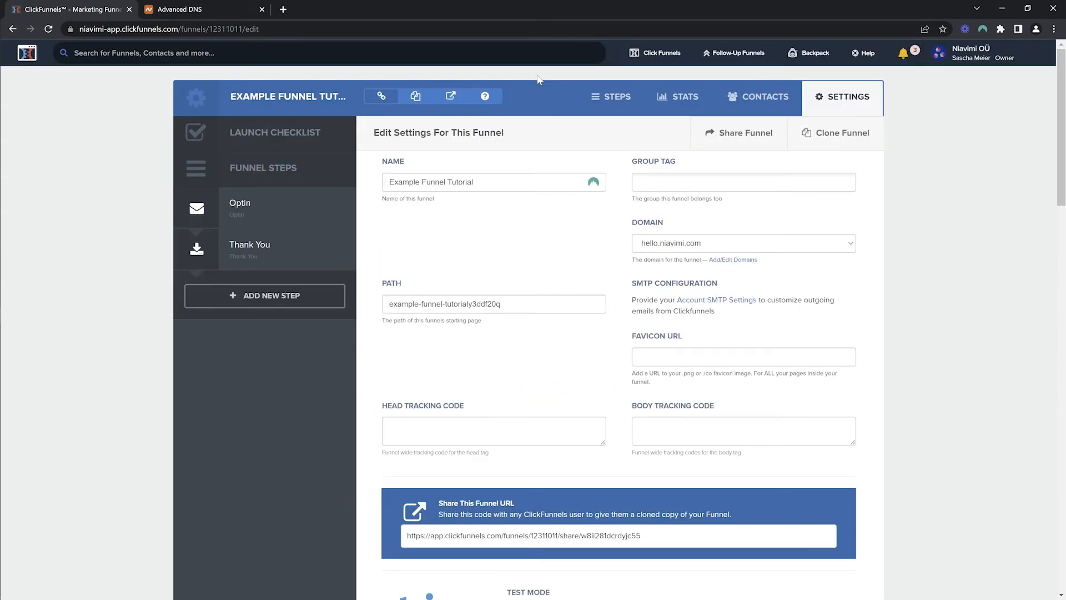
Step: Preview the funnel on its custom domain and open the Optin page's path for editing
{"action": "left_click", "coordinate": [451, 95]}
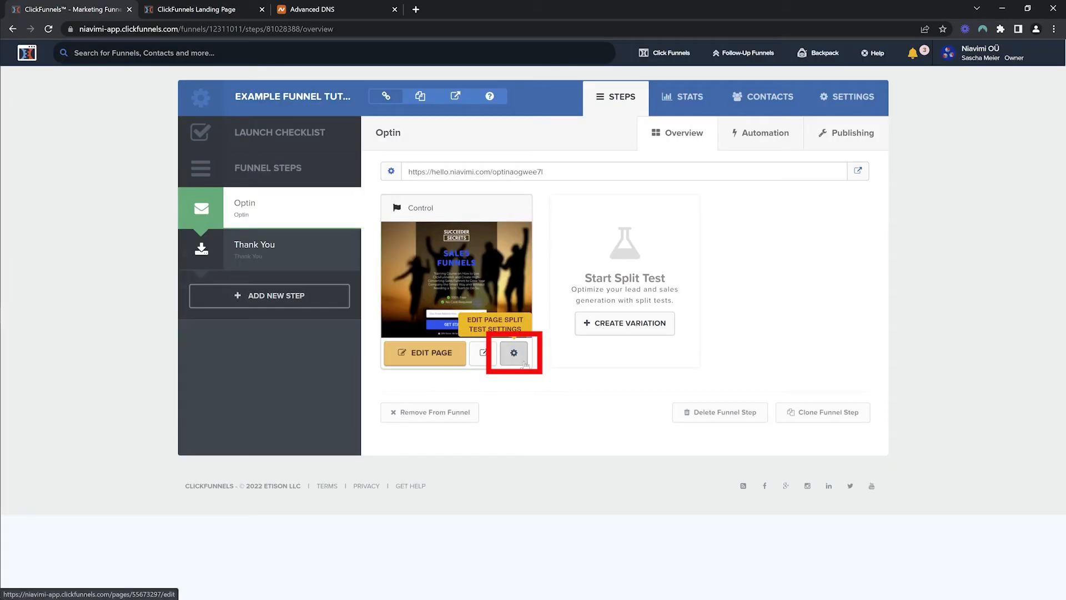
{"action": "left_click", "coordinate": [522, 361]}
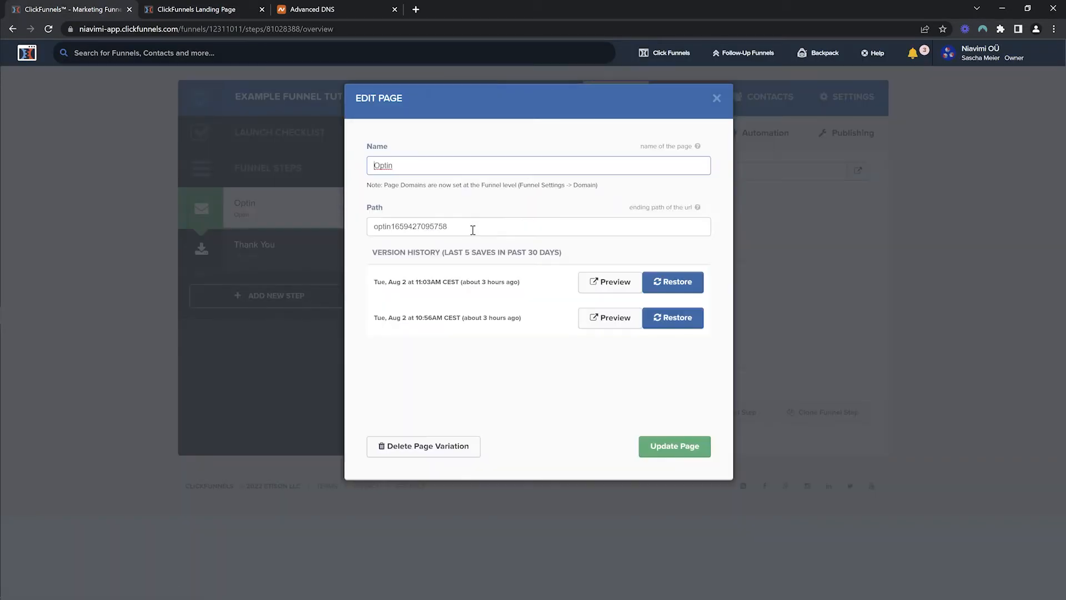
{"action": "left_click_drag", "start_coordinate": [473, 231], "coordinate": [352, 232]}
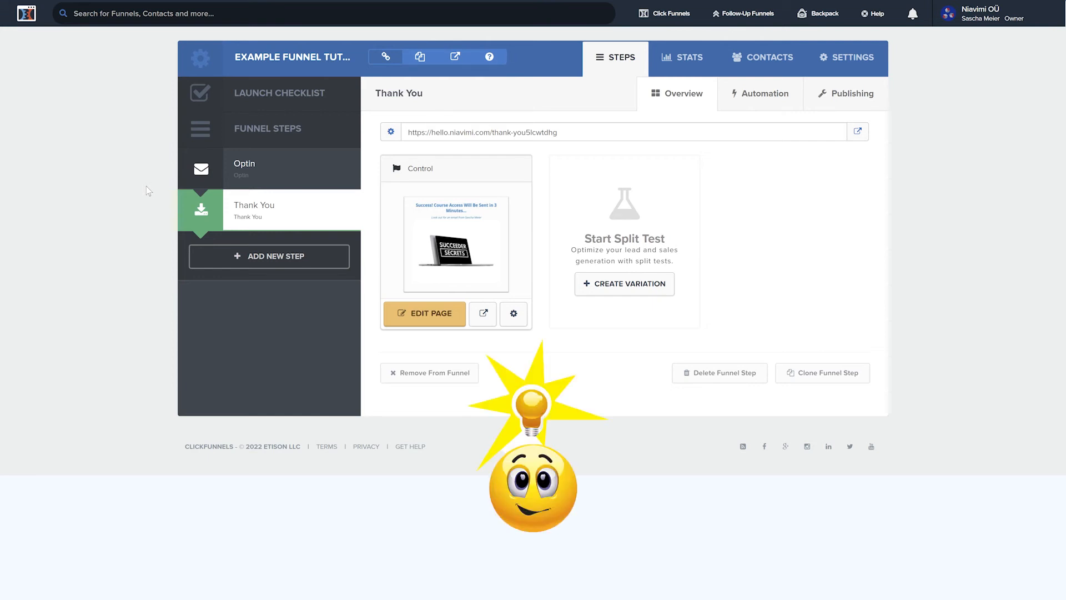
Step: Open the Thank You page in the editor and browse the elements that can be added
{"action": "left_click", "coordinate": [430, 321]}
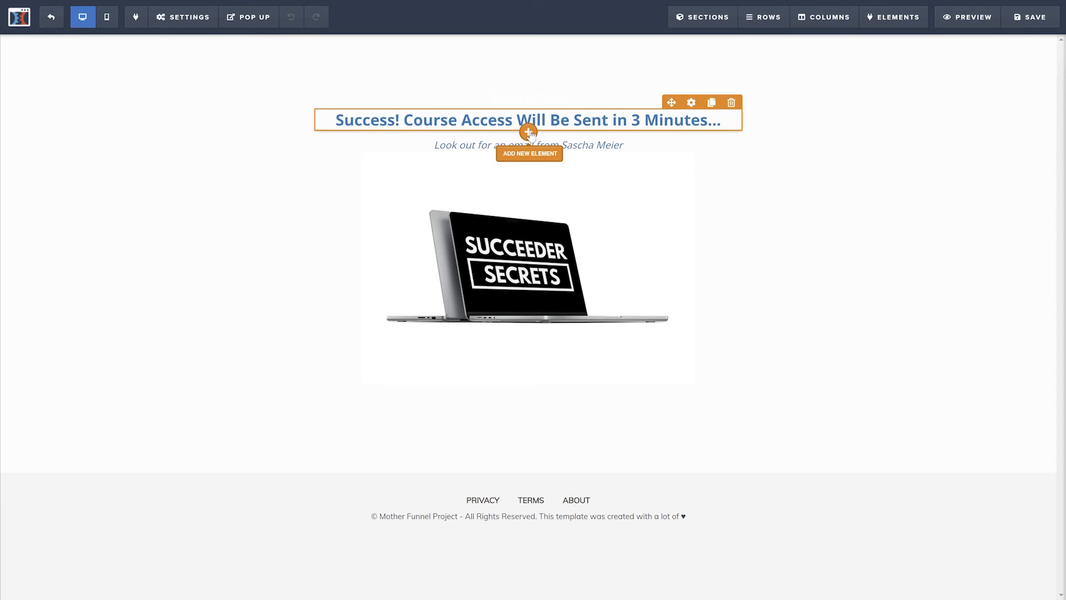
{"action": "mouse_move", "coordinate": [921, 48]}
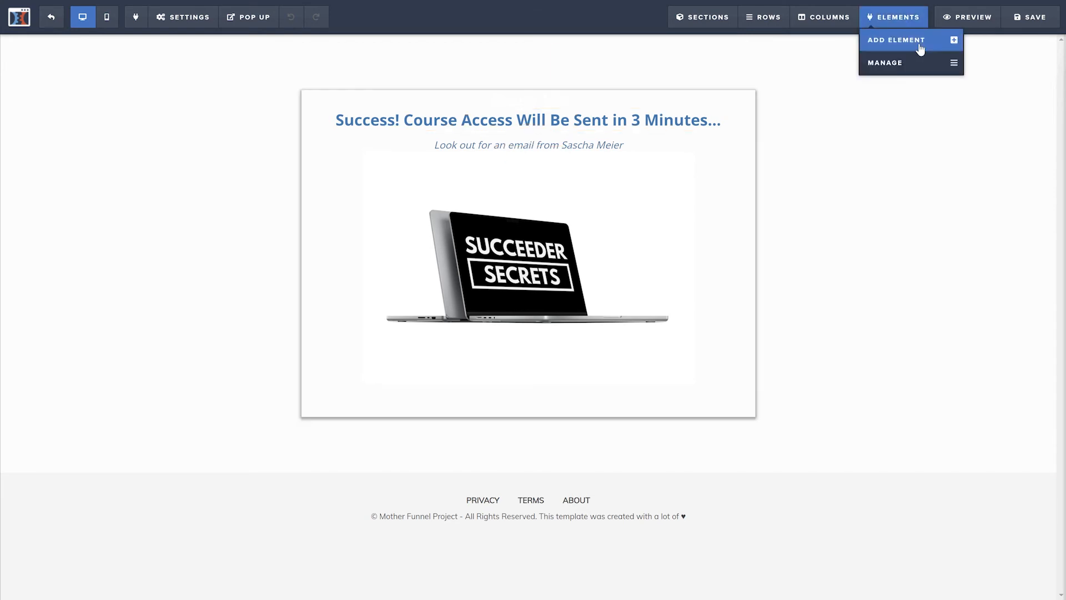
{"action": "left_click", "coordinate": [920, 49]}
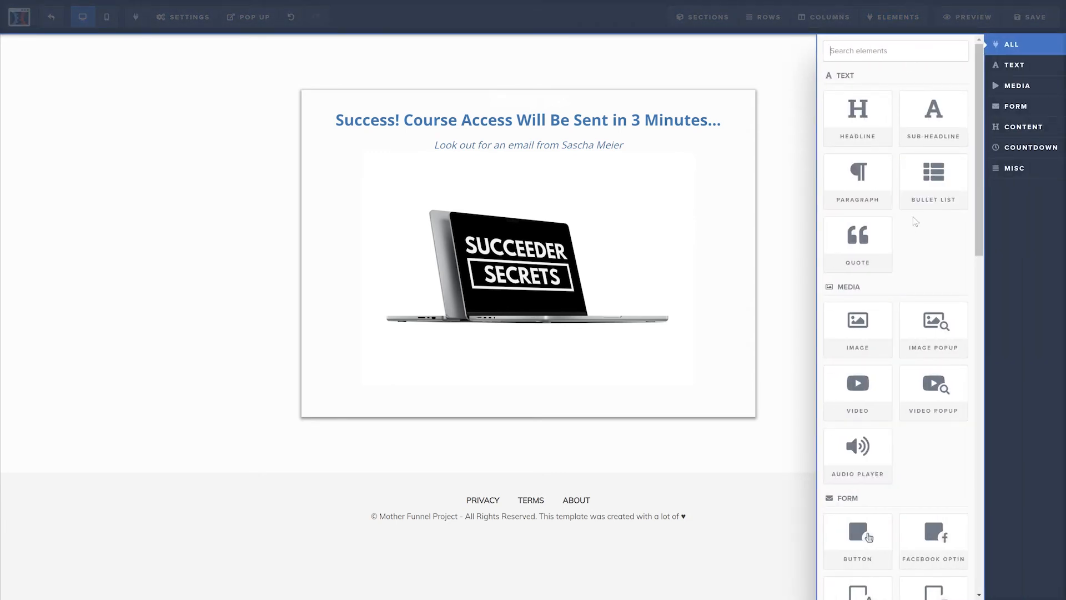
{"action": "scroll", "coordinate": [915, 223], "scroll_direction": "down", "scroll_amount": 5}
{"action": "scroll", "coordinate": [916, 218], "scroll_direction": "down", "scroll_amount": 10}
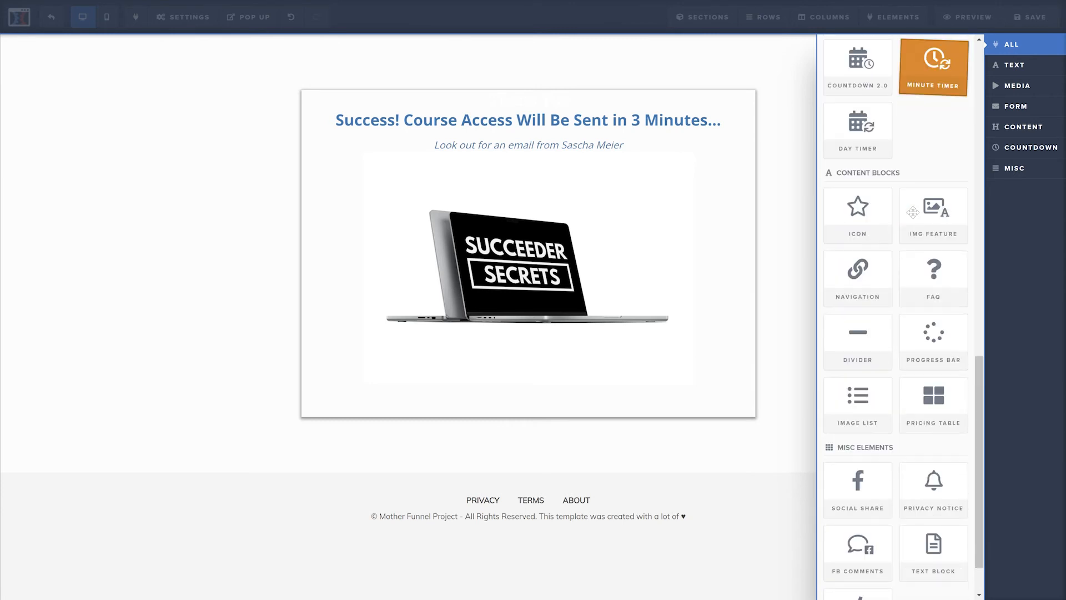
{"action": "scroll", "coordinate": [913, 212], "scroll_direction": "down", "scroll_amount": 2}
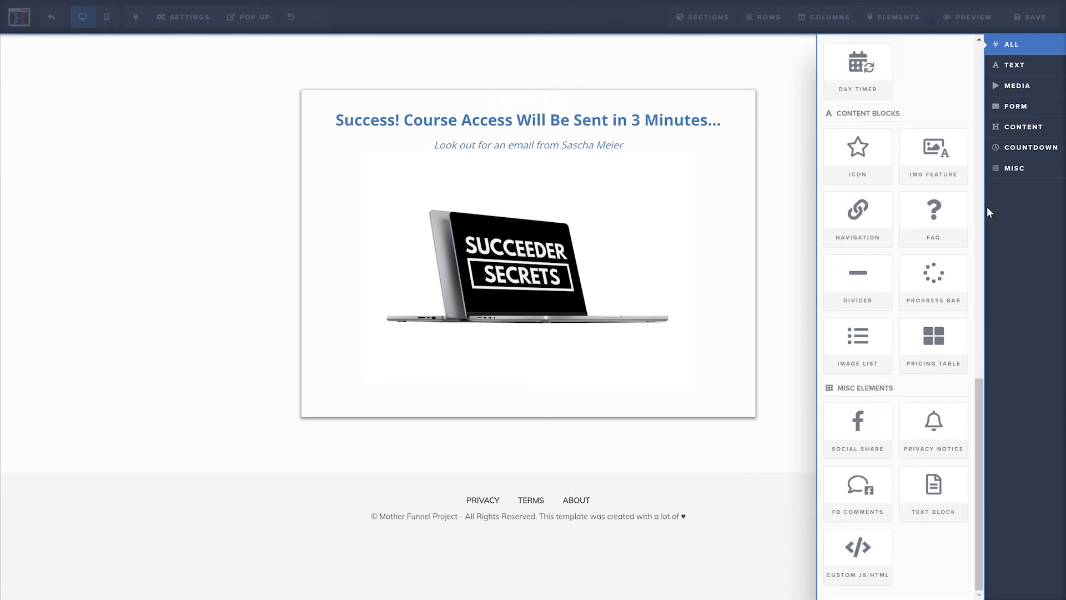